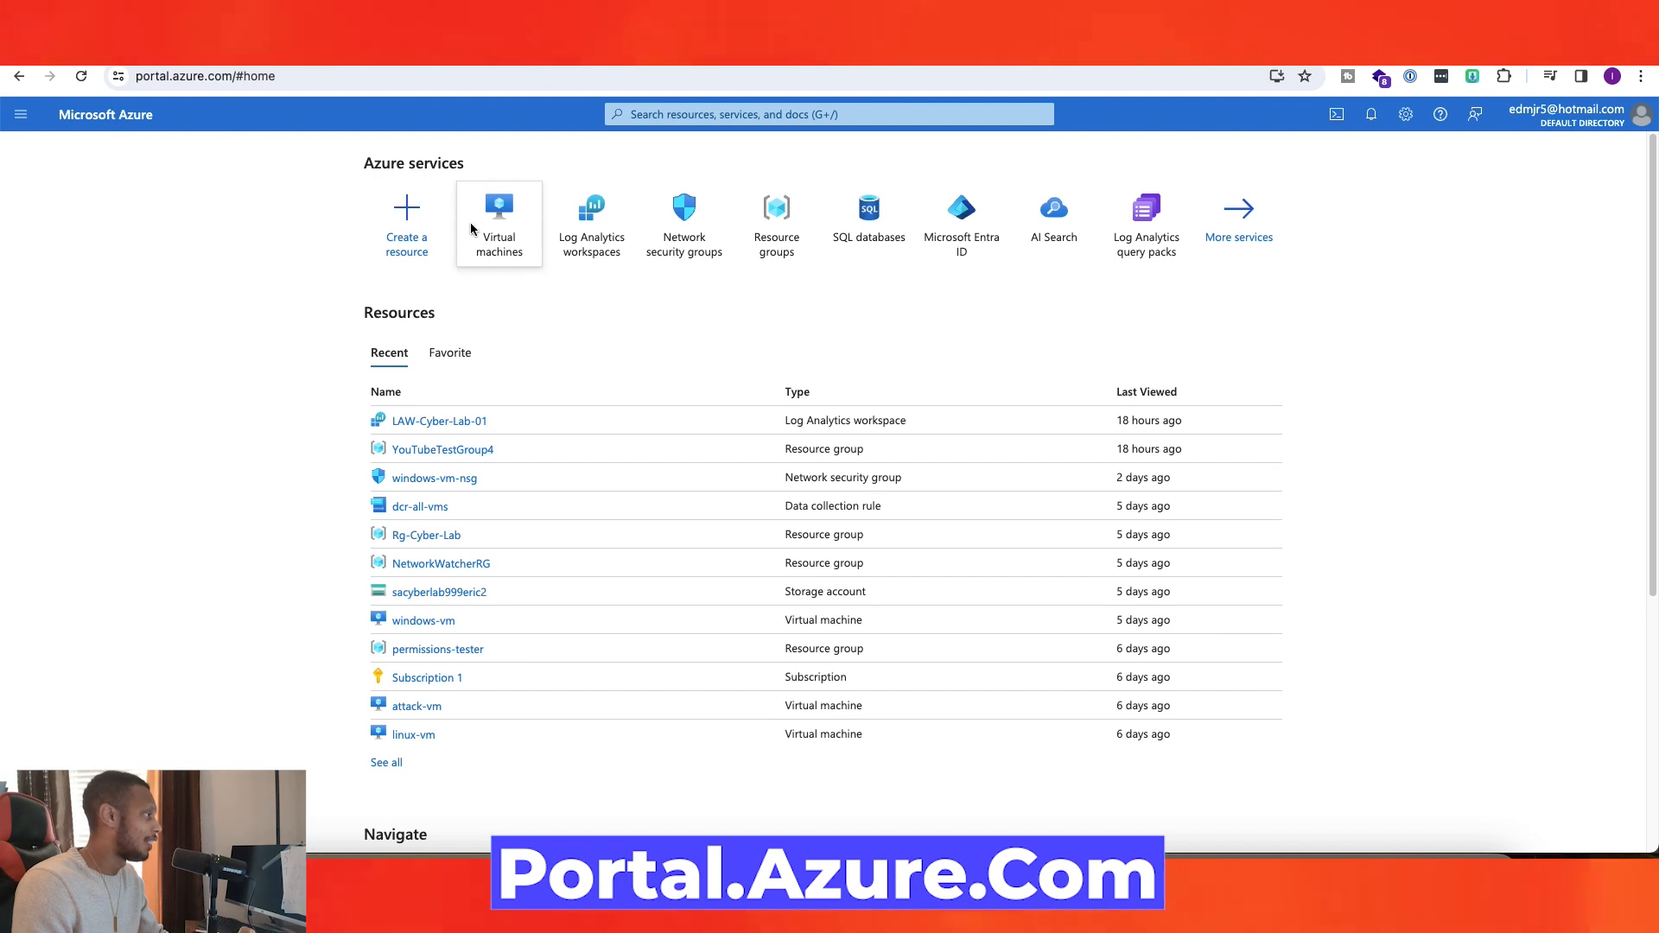
Step: Start the attack-vm virtual machine from the Azure virtual machines list and confirm the start
click(510, 240)
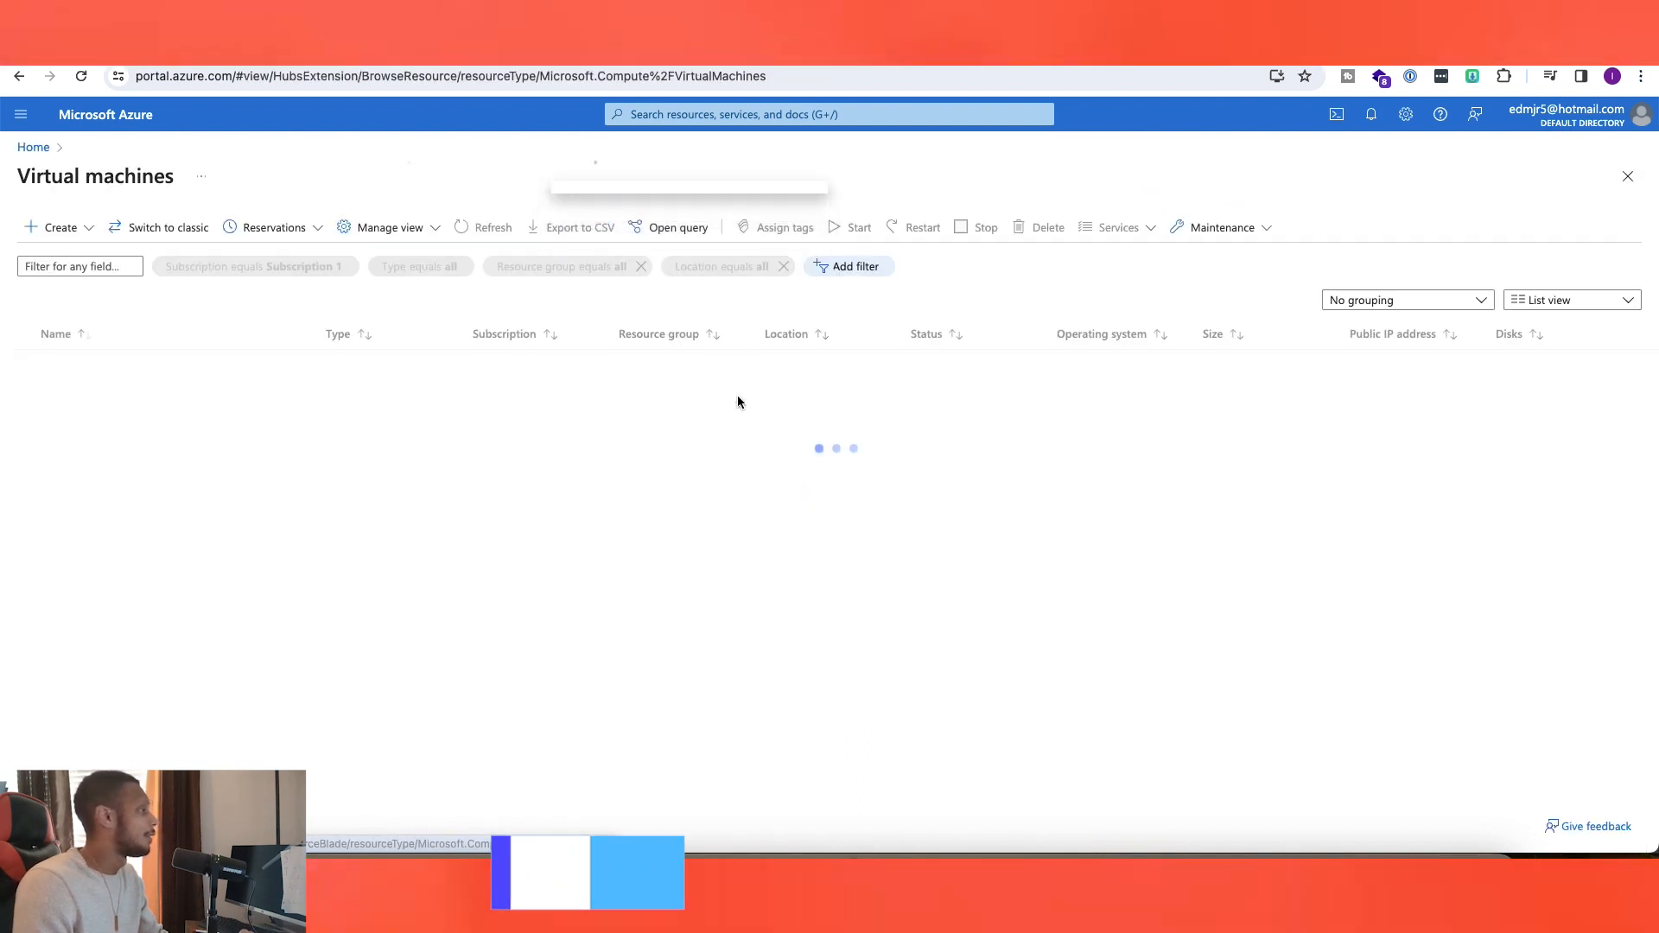
click(692, 115)
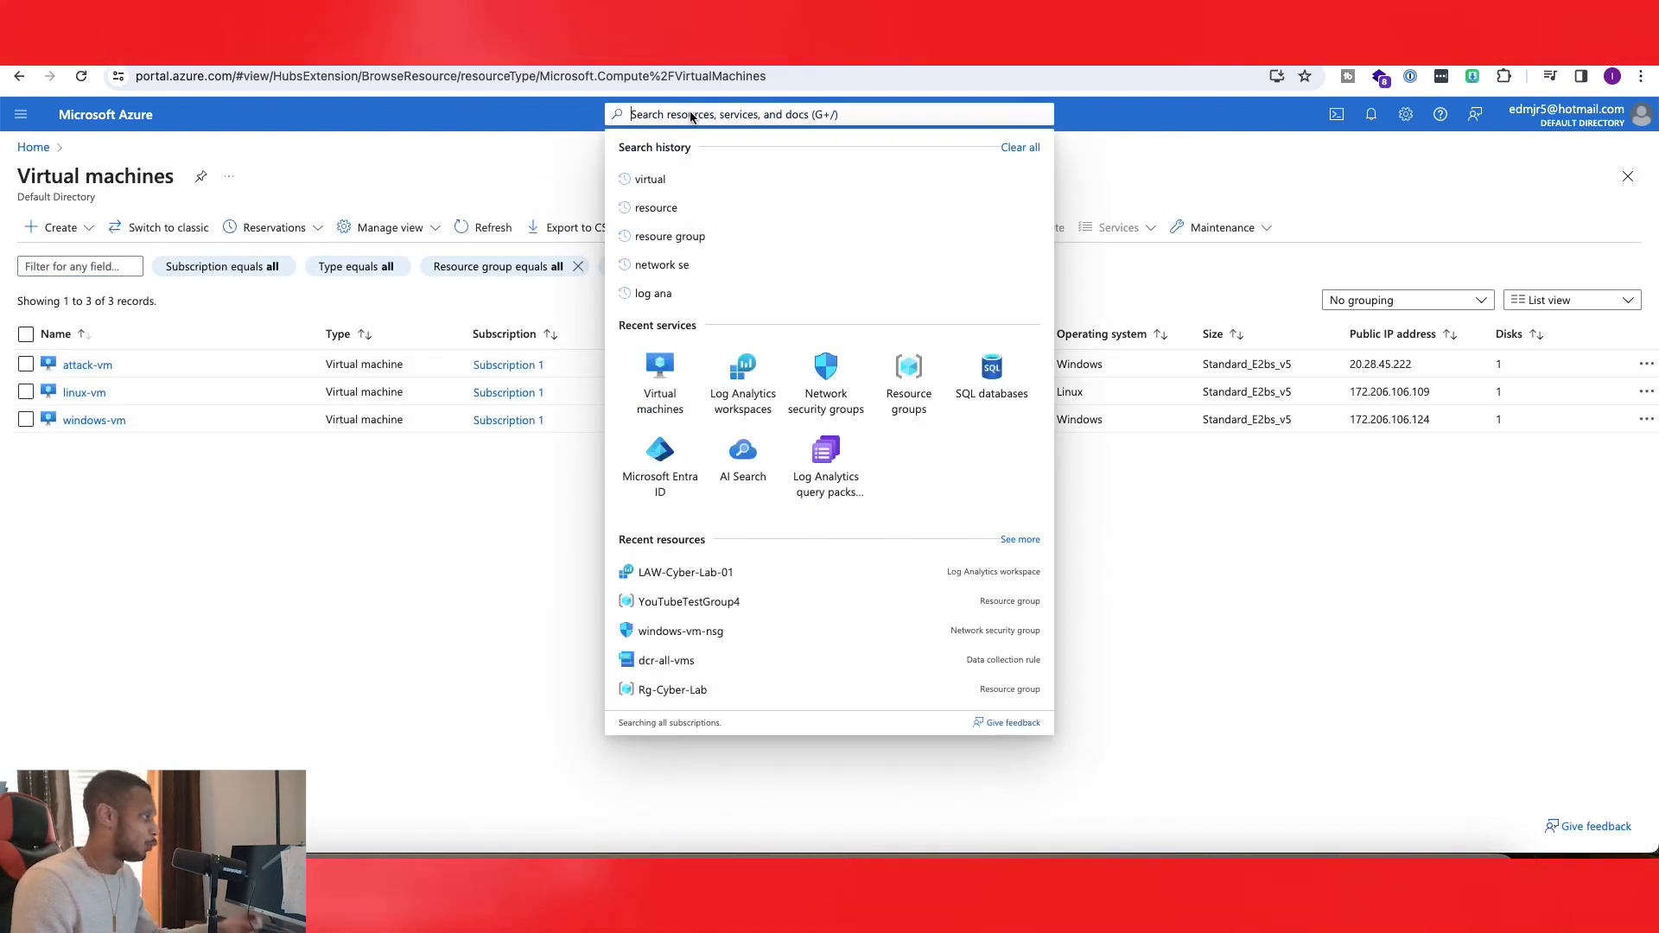
click(381, 151)
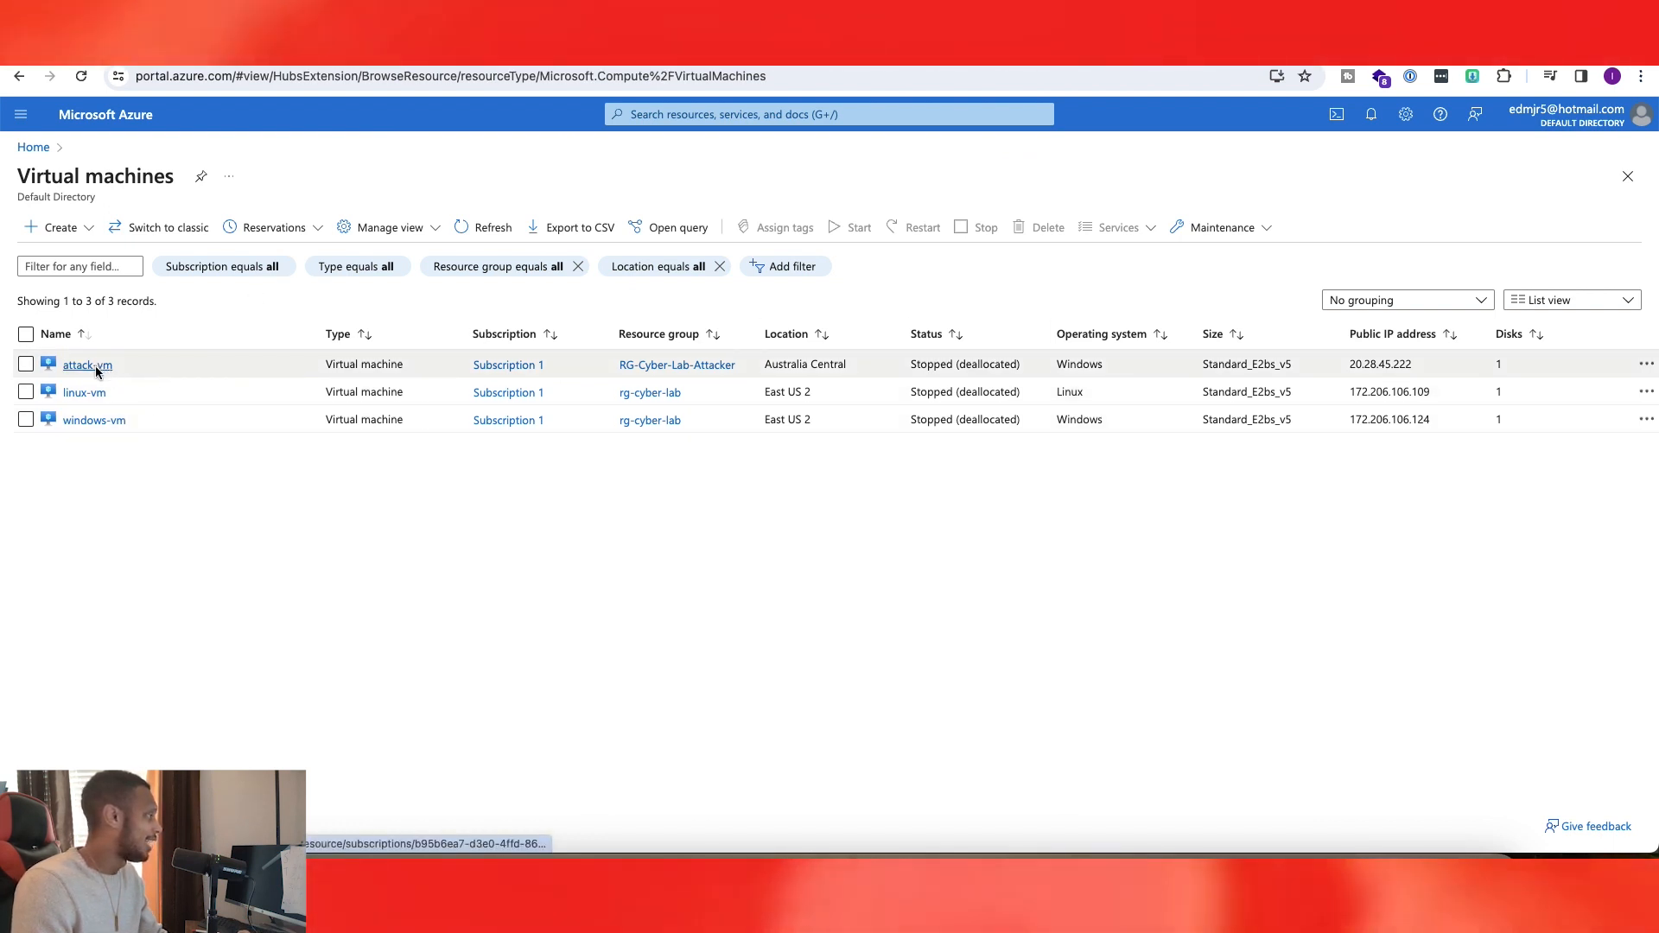
click(26, 364)
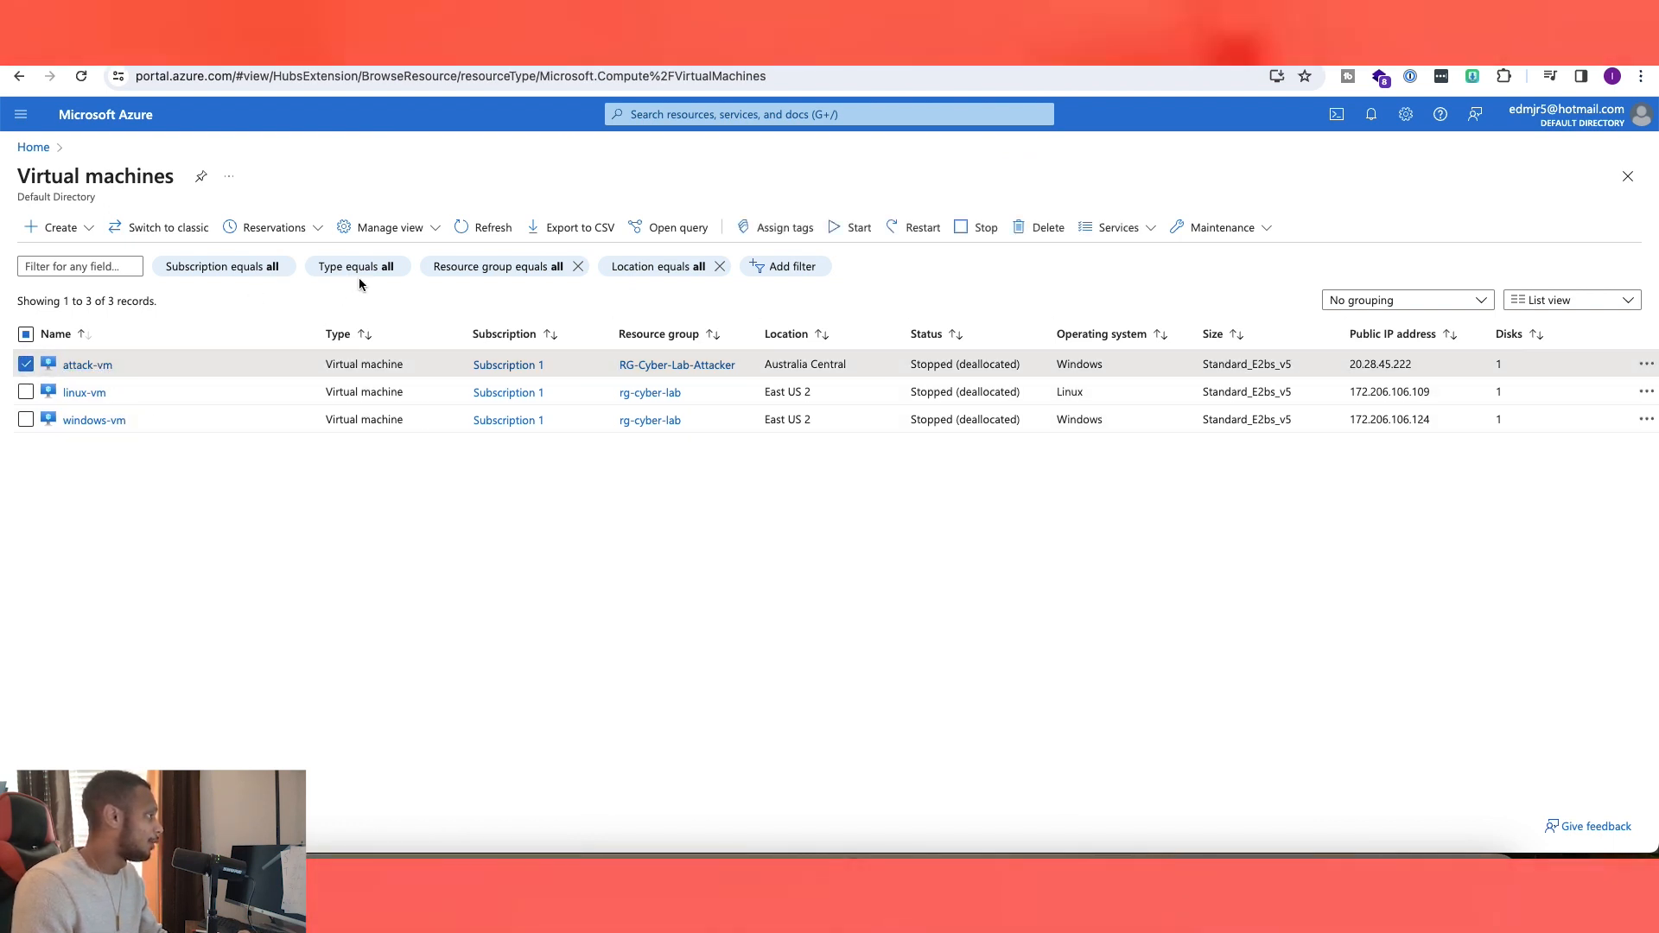
click(852, 228)
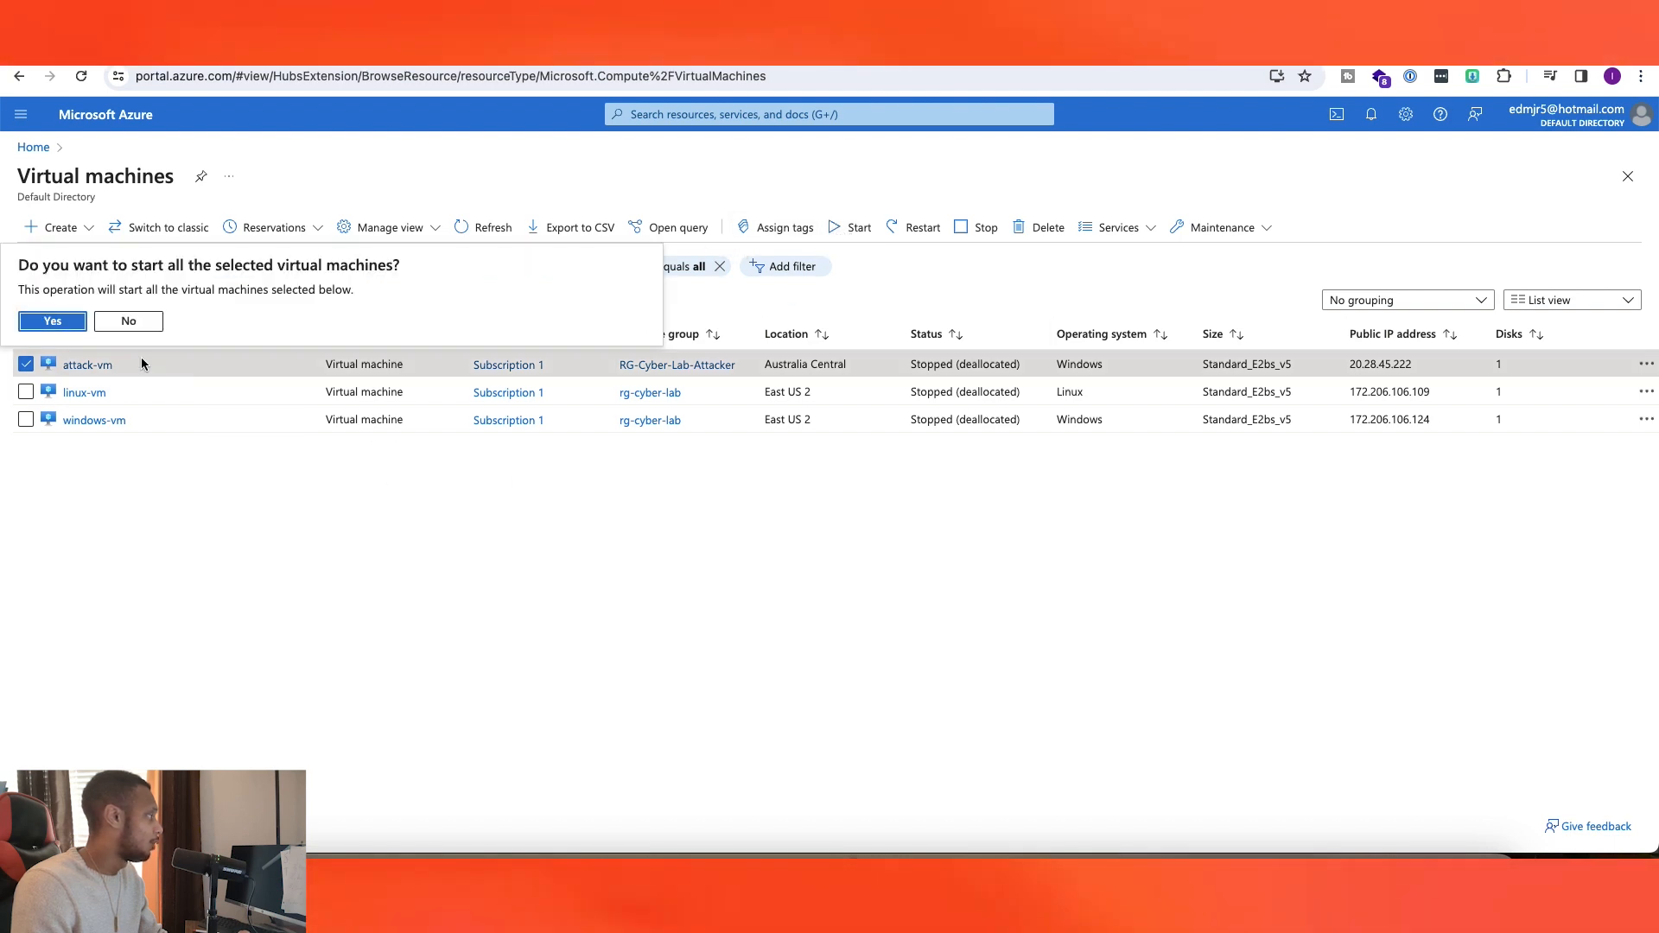
click(67, 323)
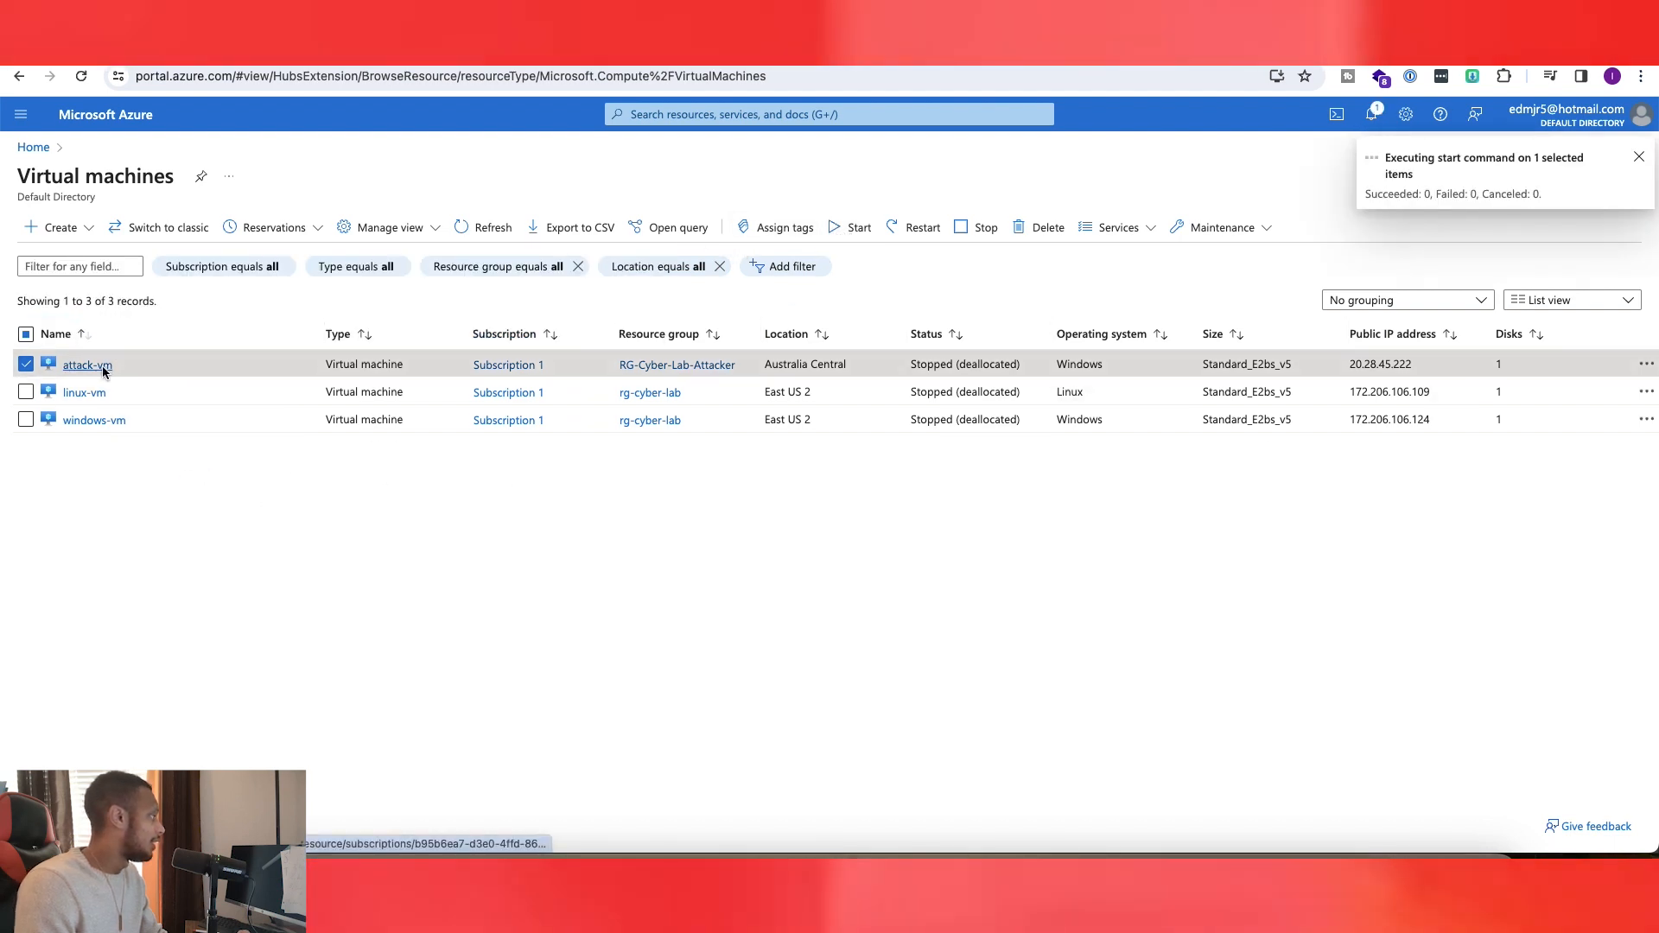
Step: Open the attack-vm overview and copy its public IP address
click(102, 368)
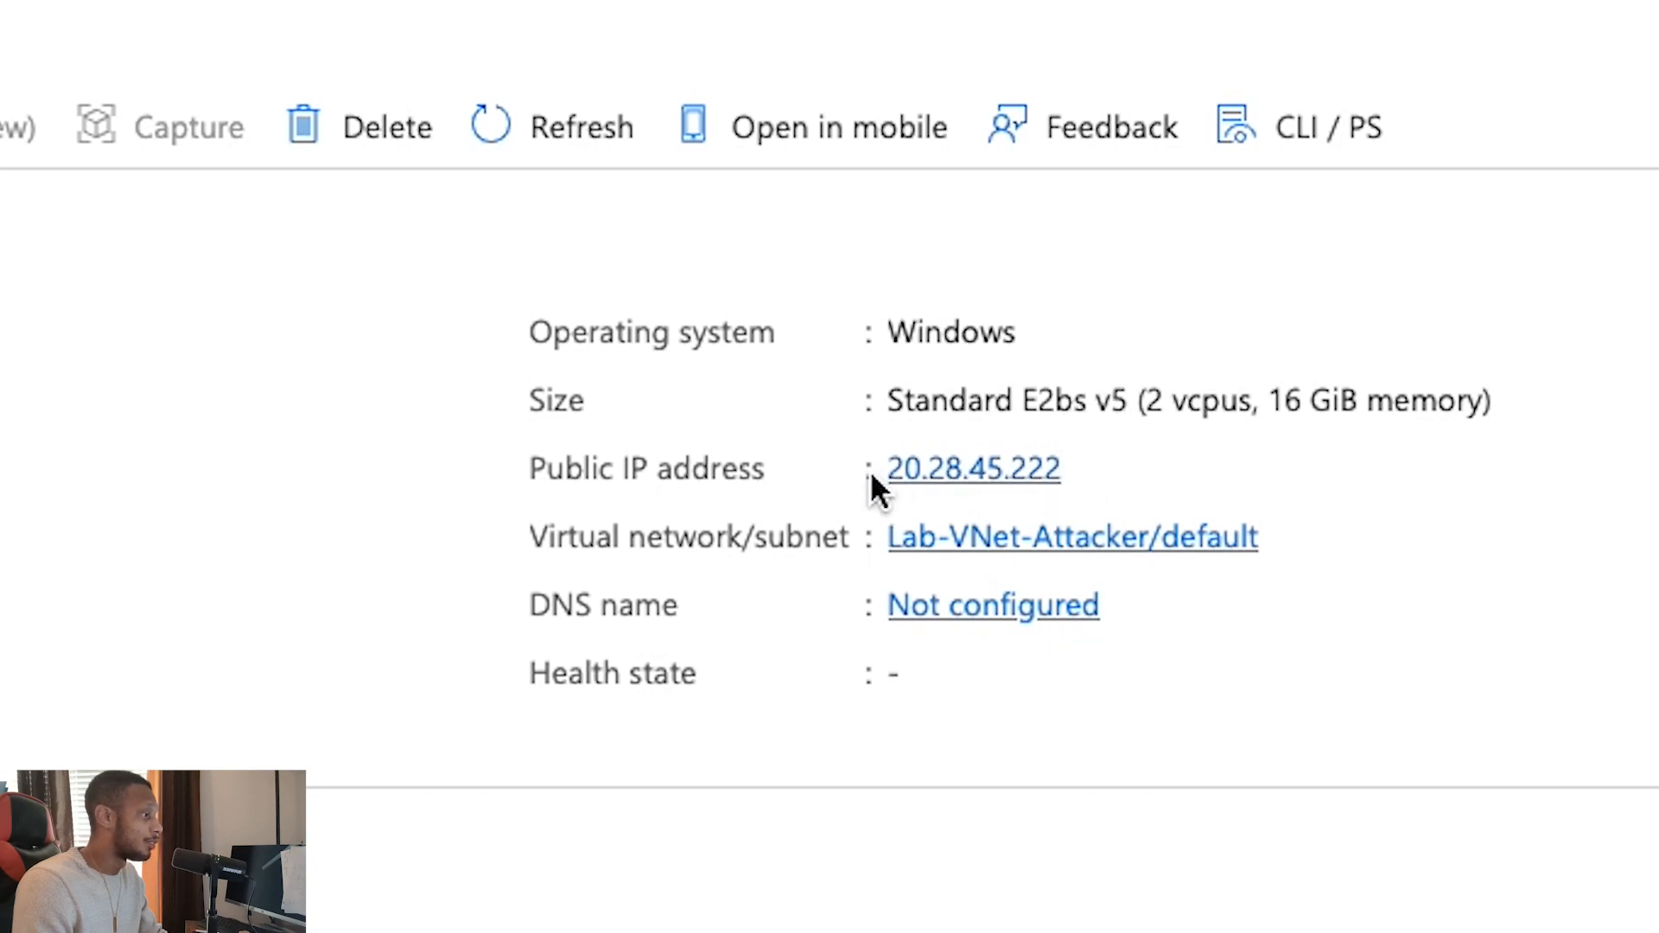
click(1089, 470)
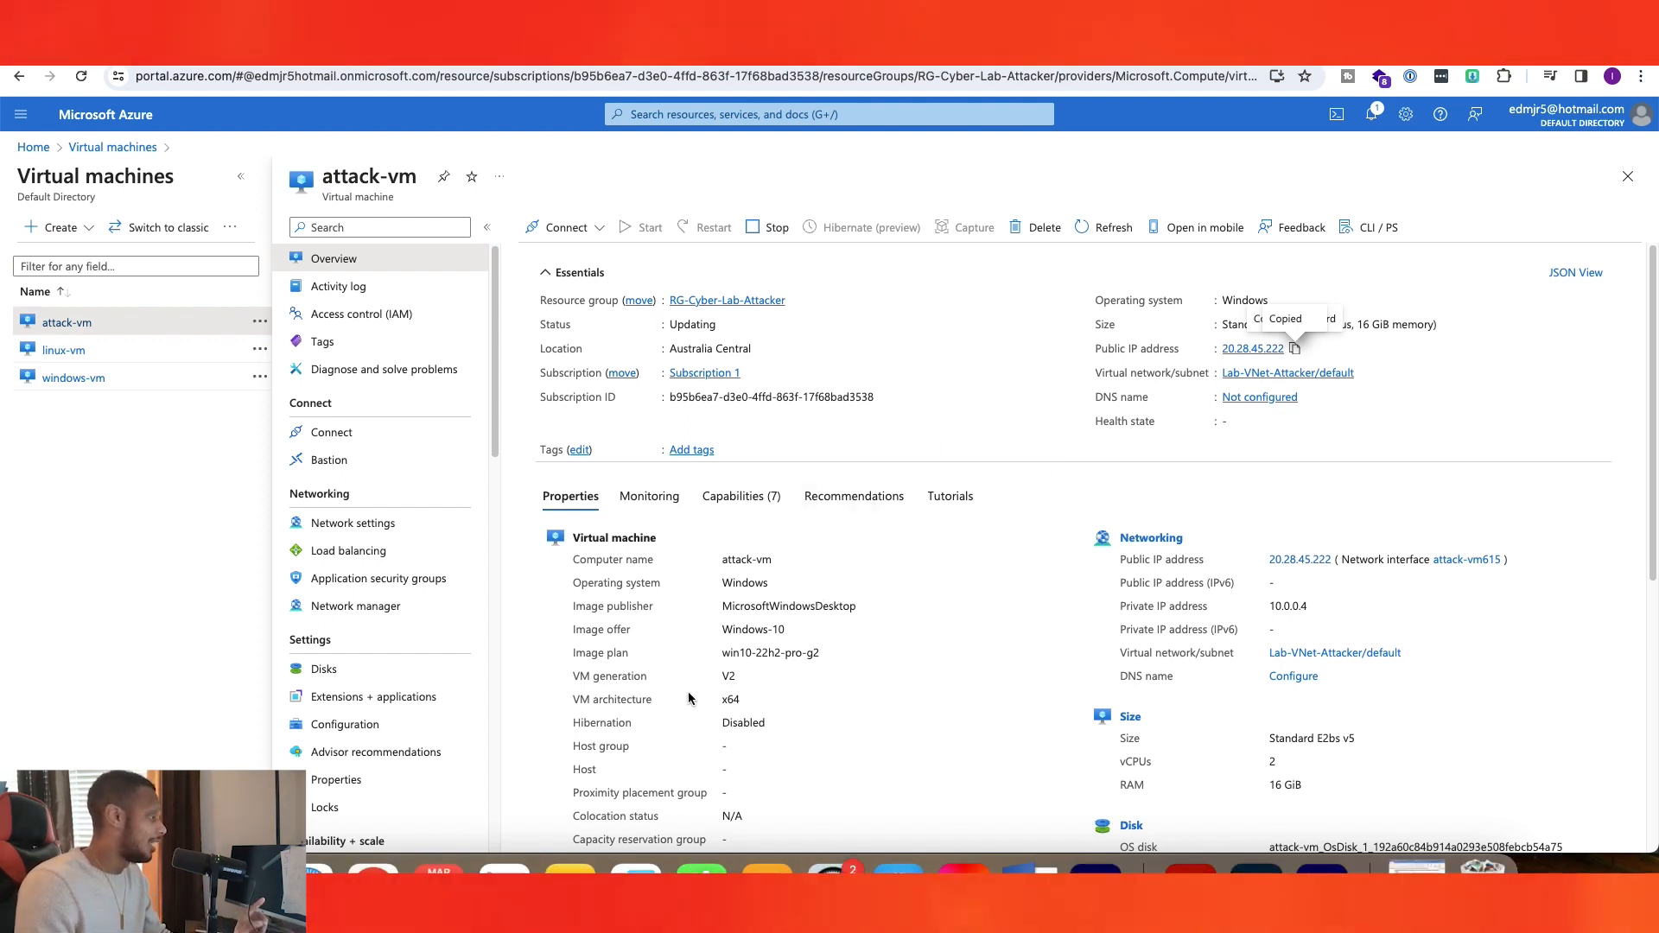
Step: Switch to the App Store, search for "remote desktop" and look through the results for Microsoft Remote Desktop
click(907, 866)
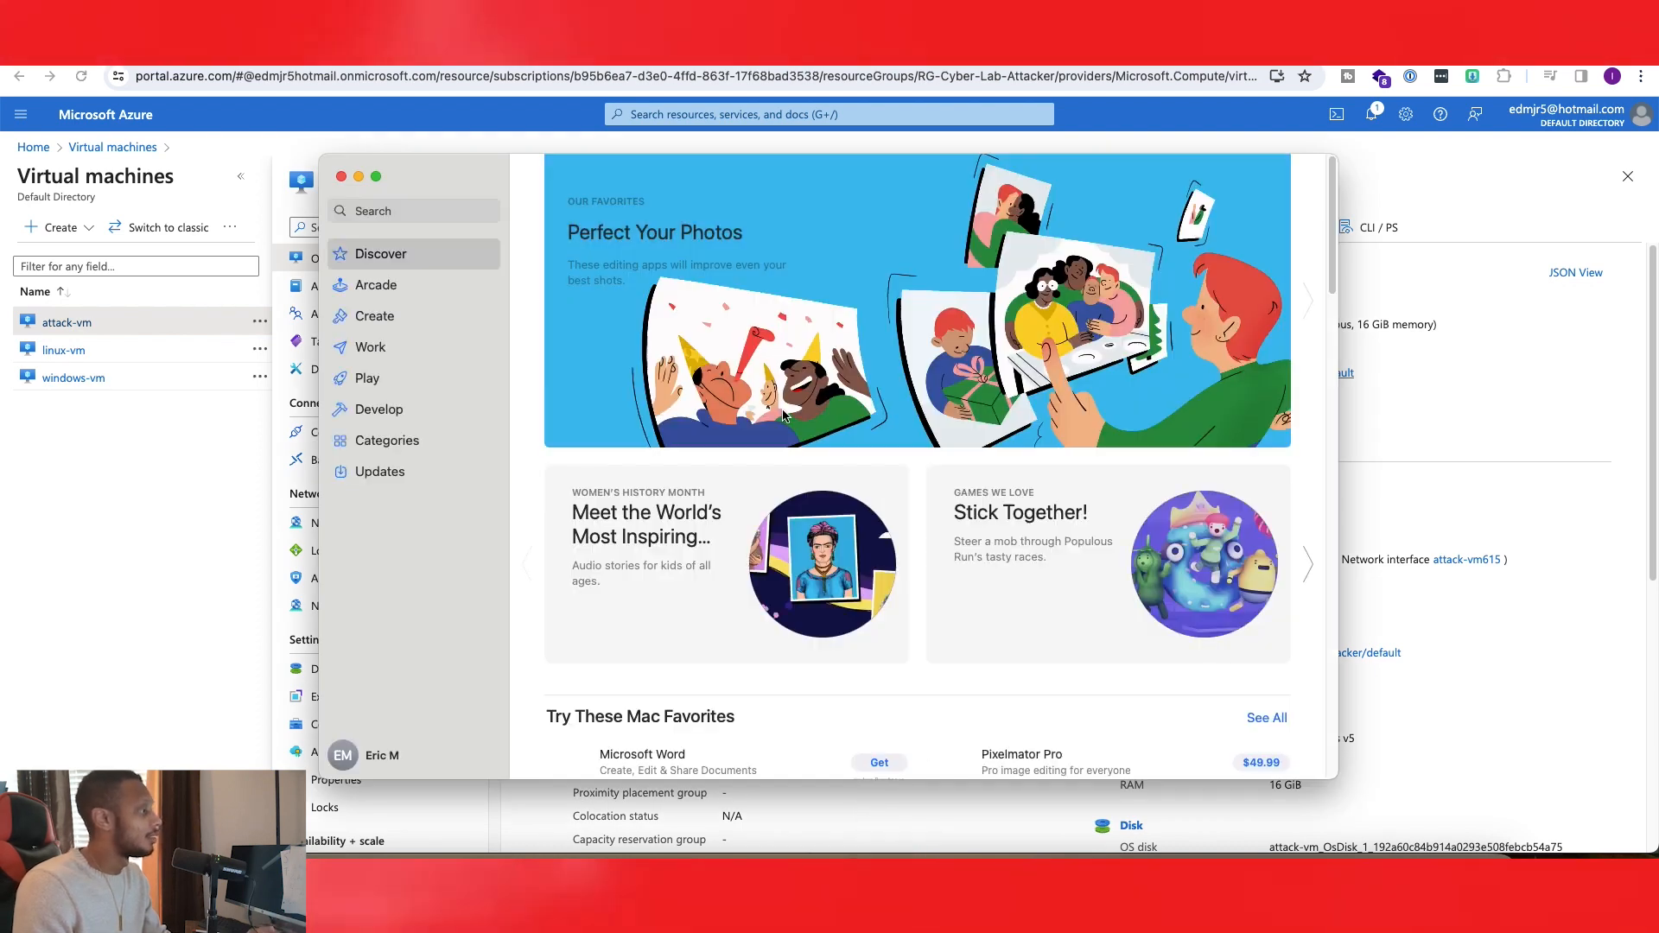
click(411, 213)
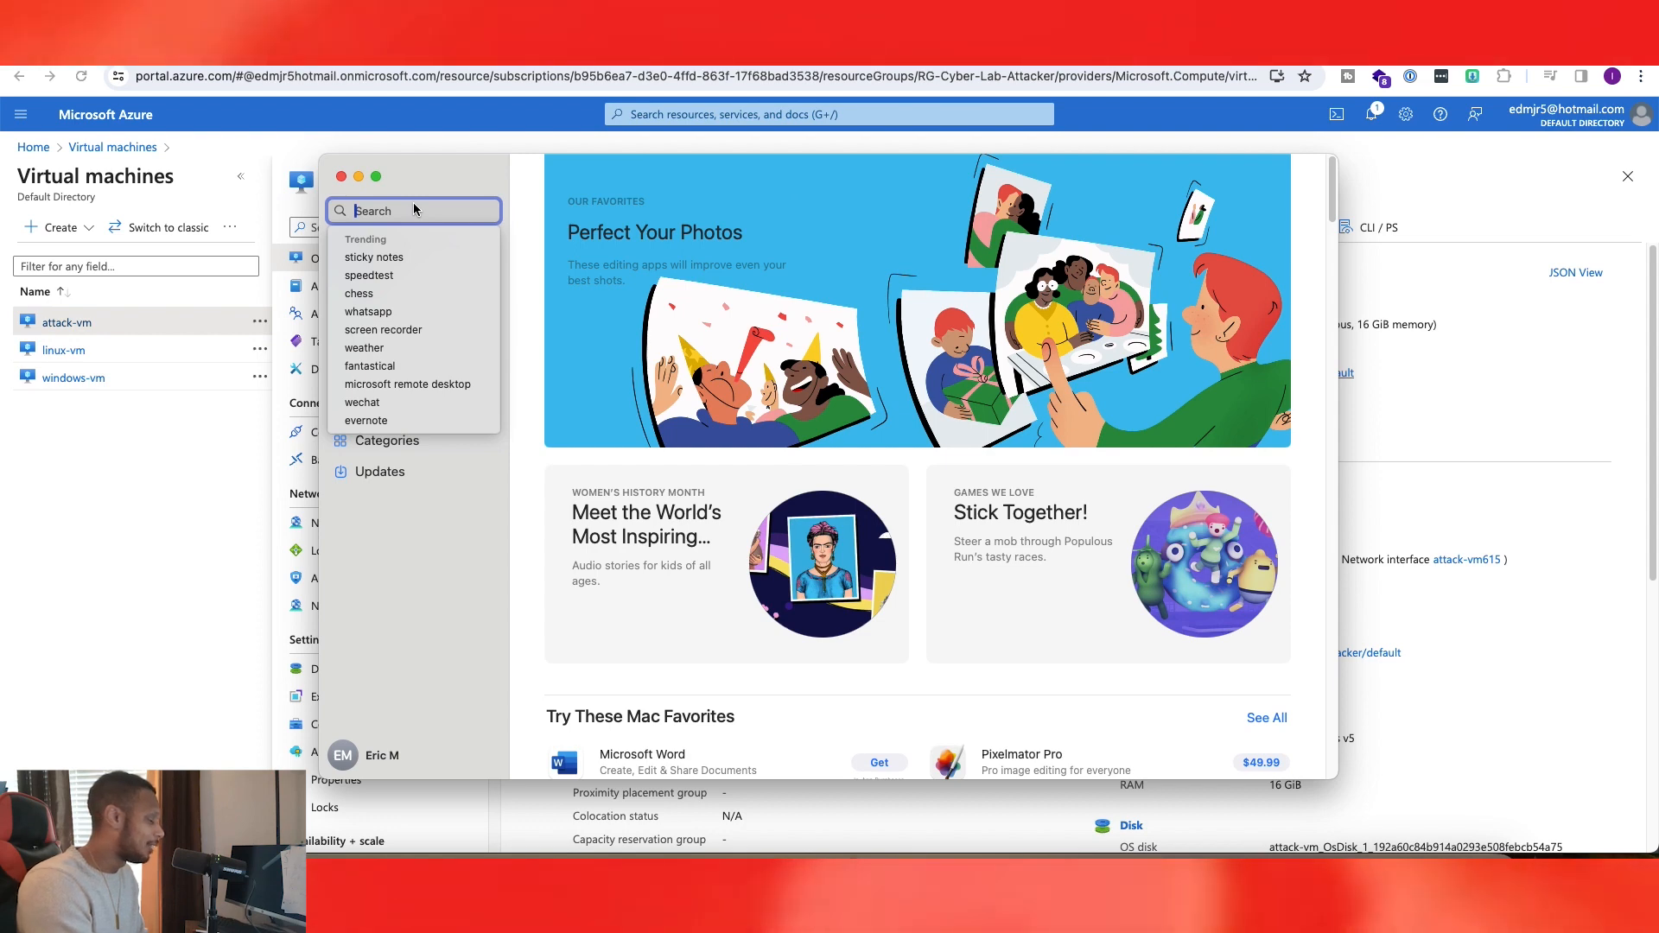
text(remote desktop)
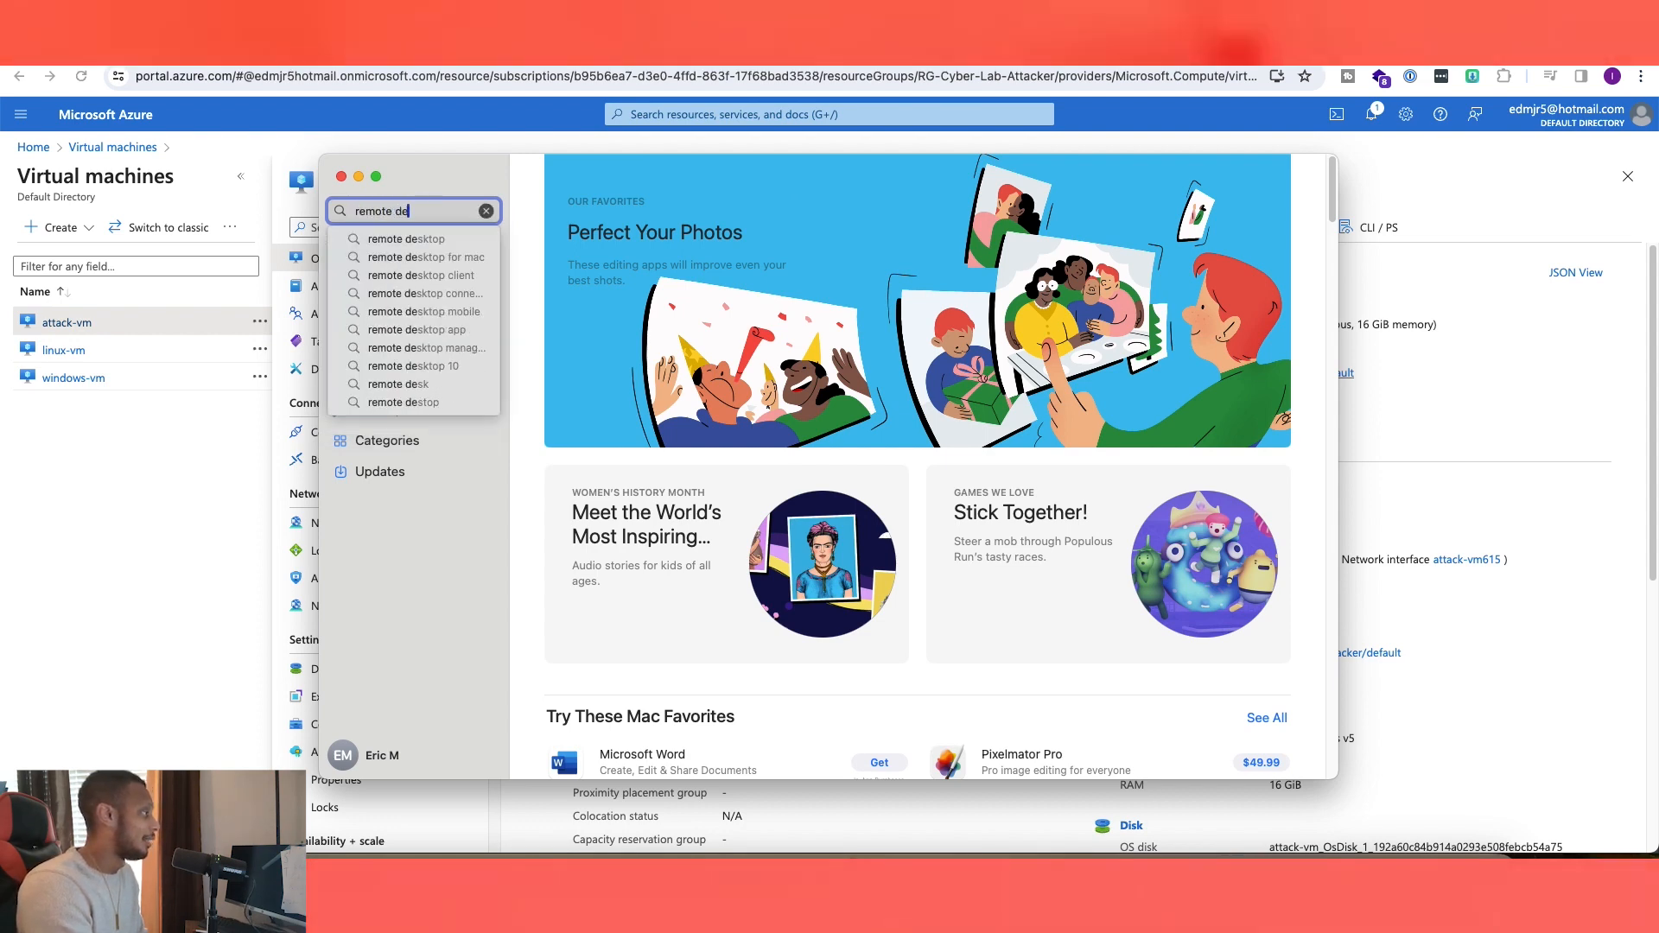
click(422, 239)
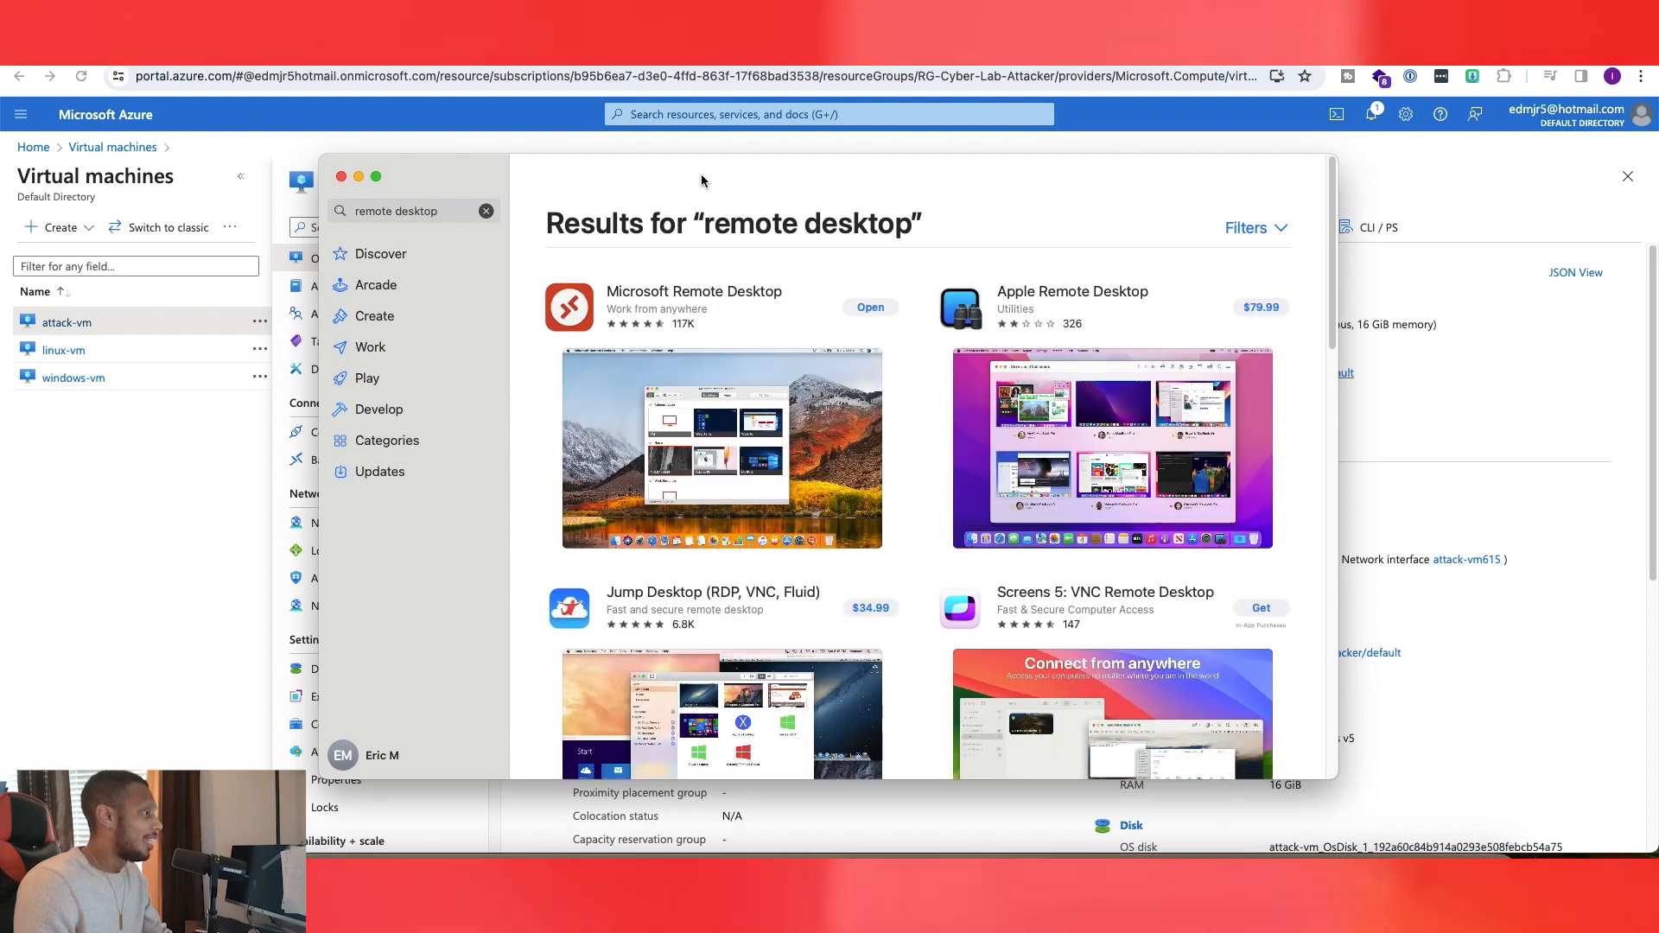
scroll(833, 354, down, 2)
scroll(833, 354, down, 4)
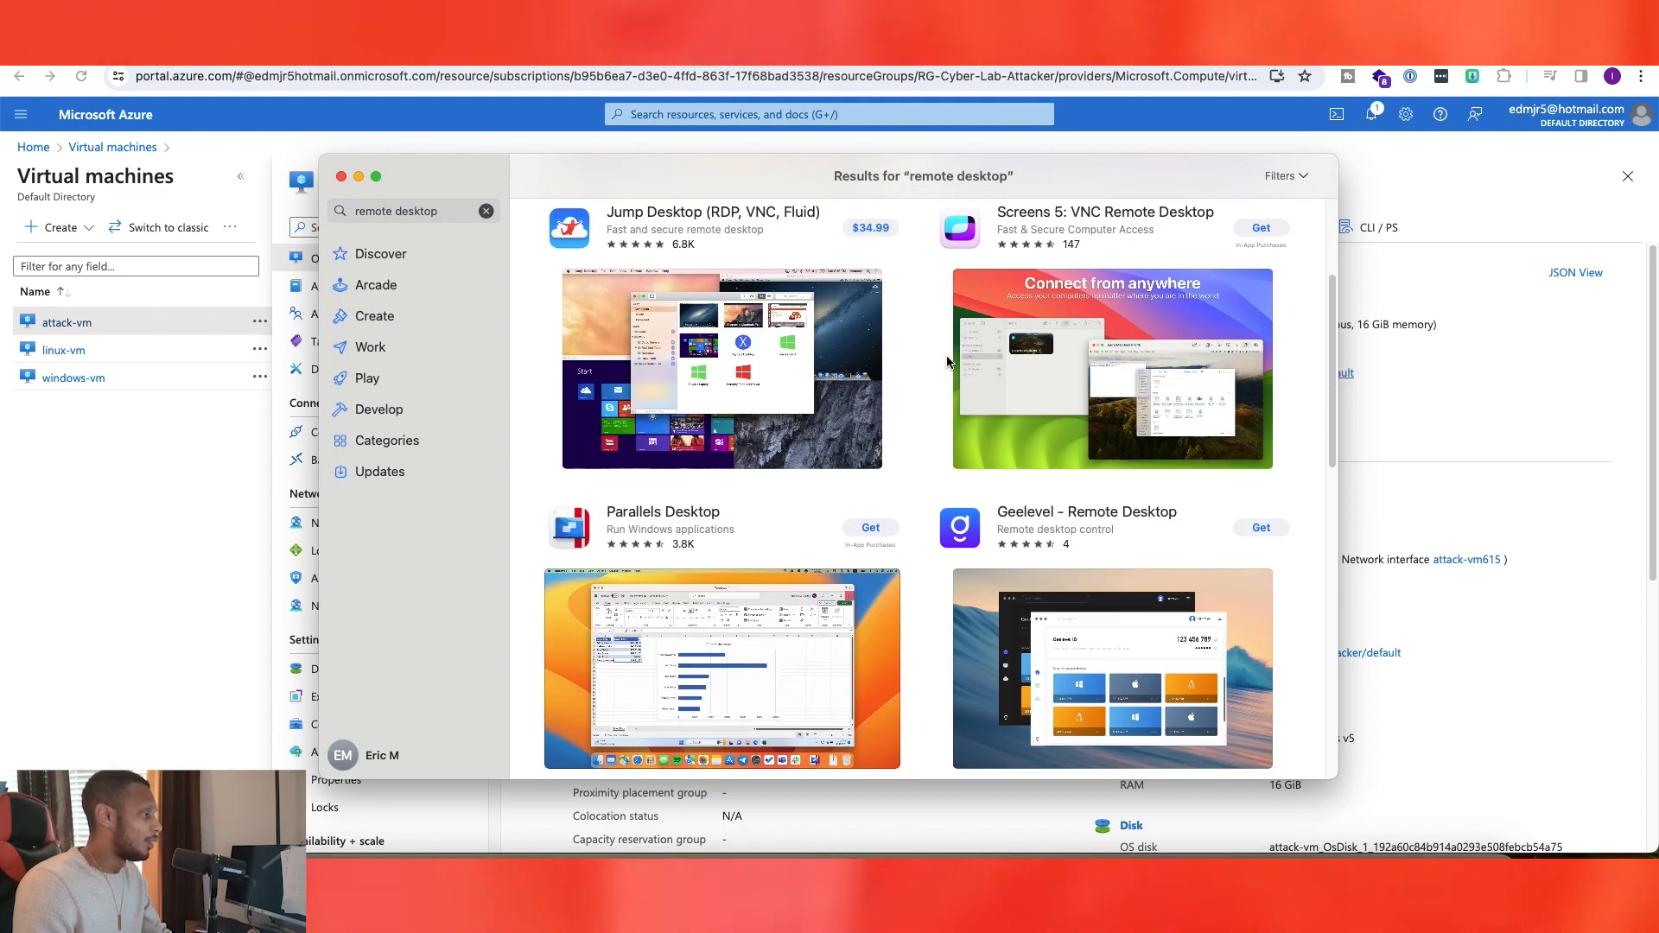
scroll(969, 370, up, 5)
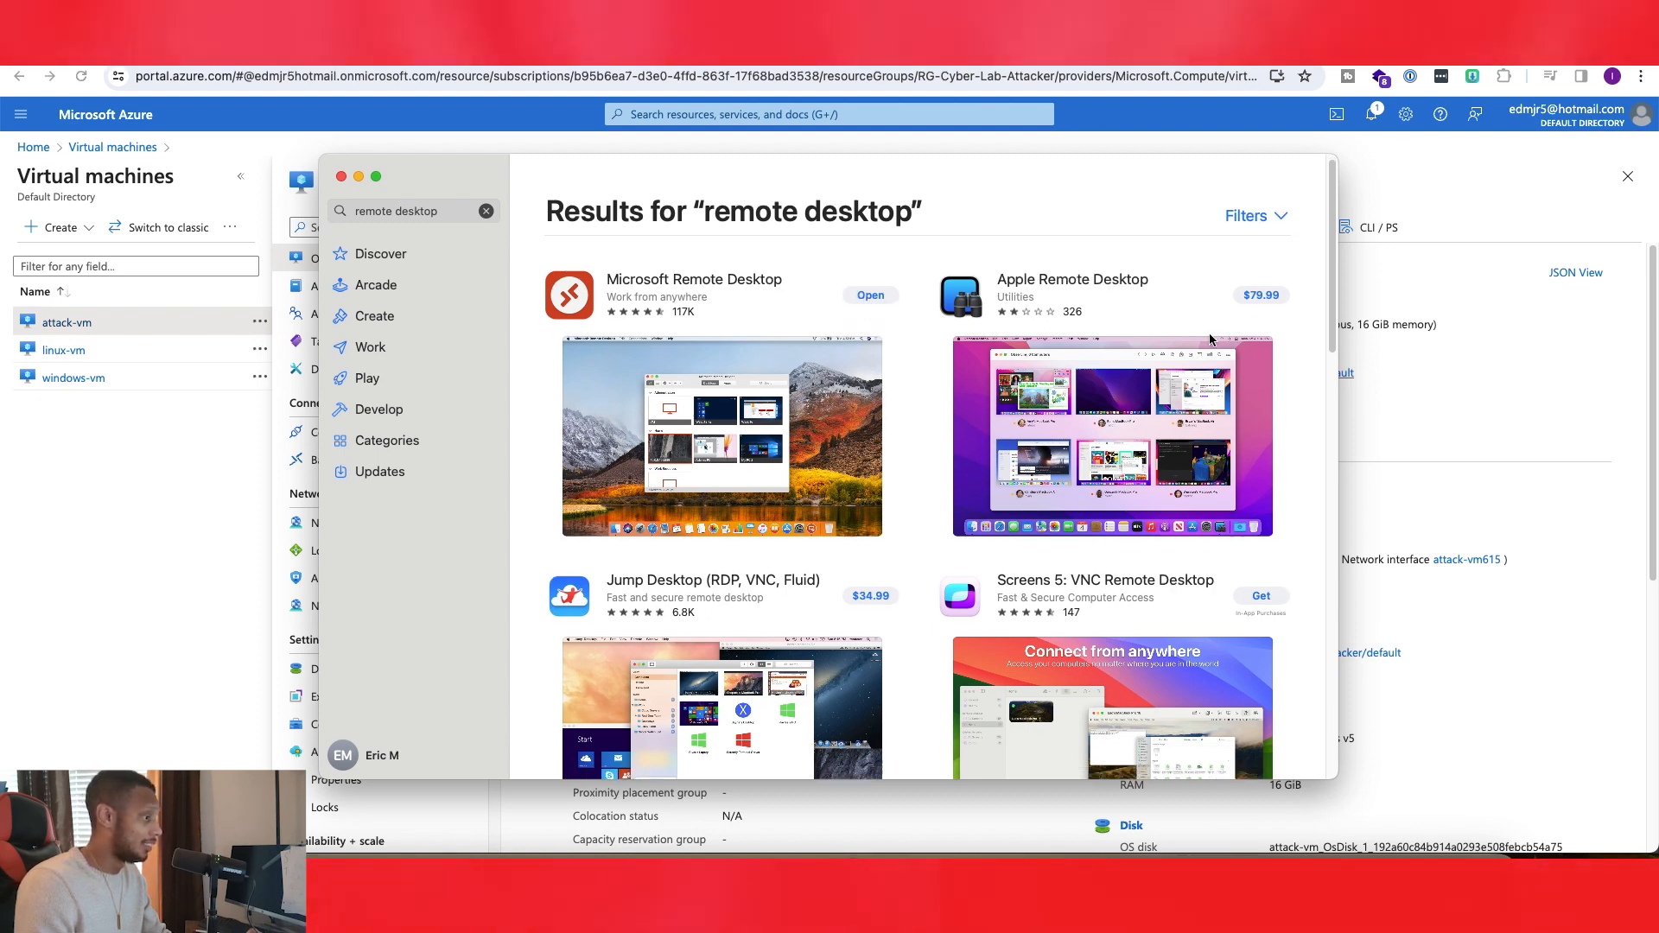
scroll(951, 345, down, 3)
scroll(968, 332, up, 3)
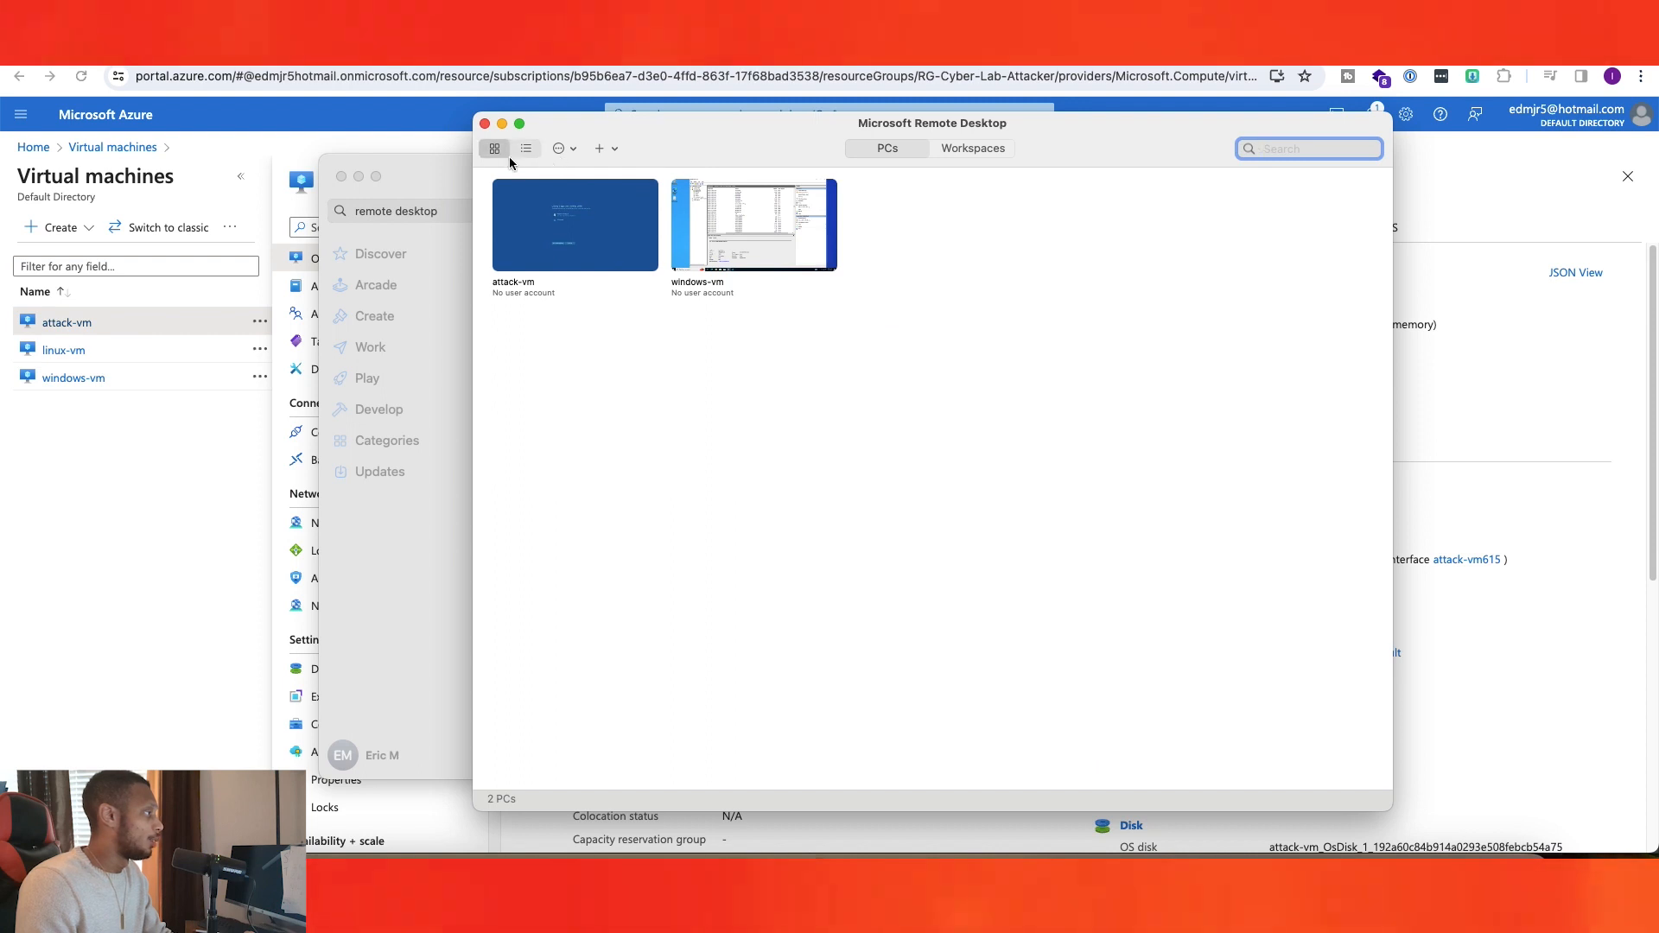
click(946, 149)
click(894, 148)
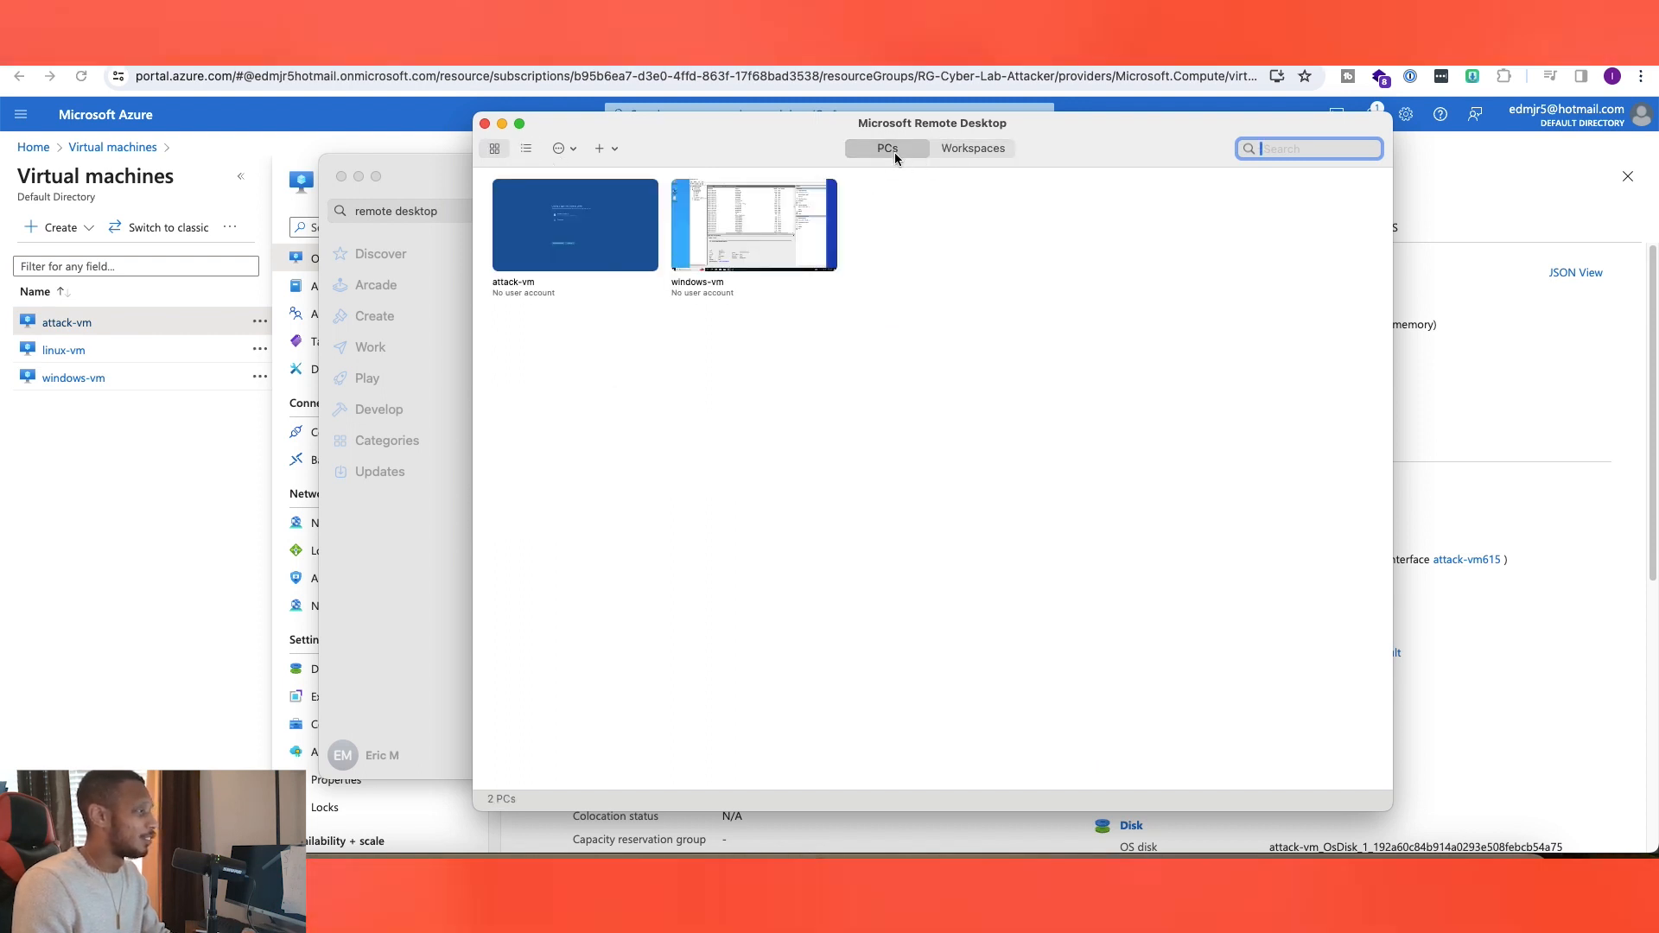
click(950, 149)
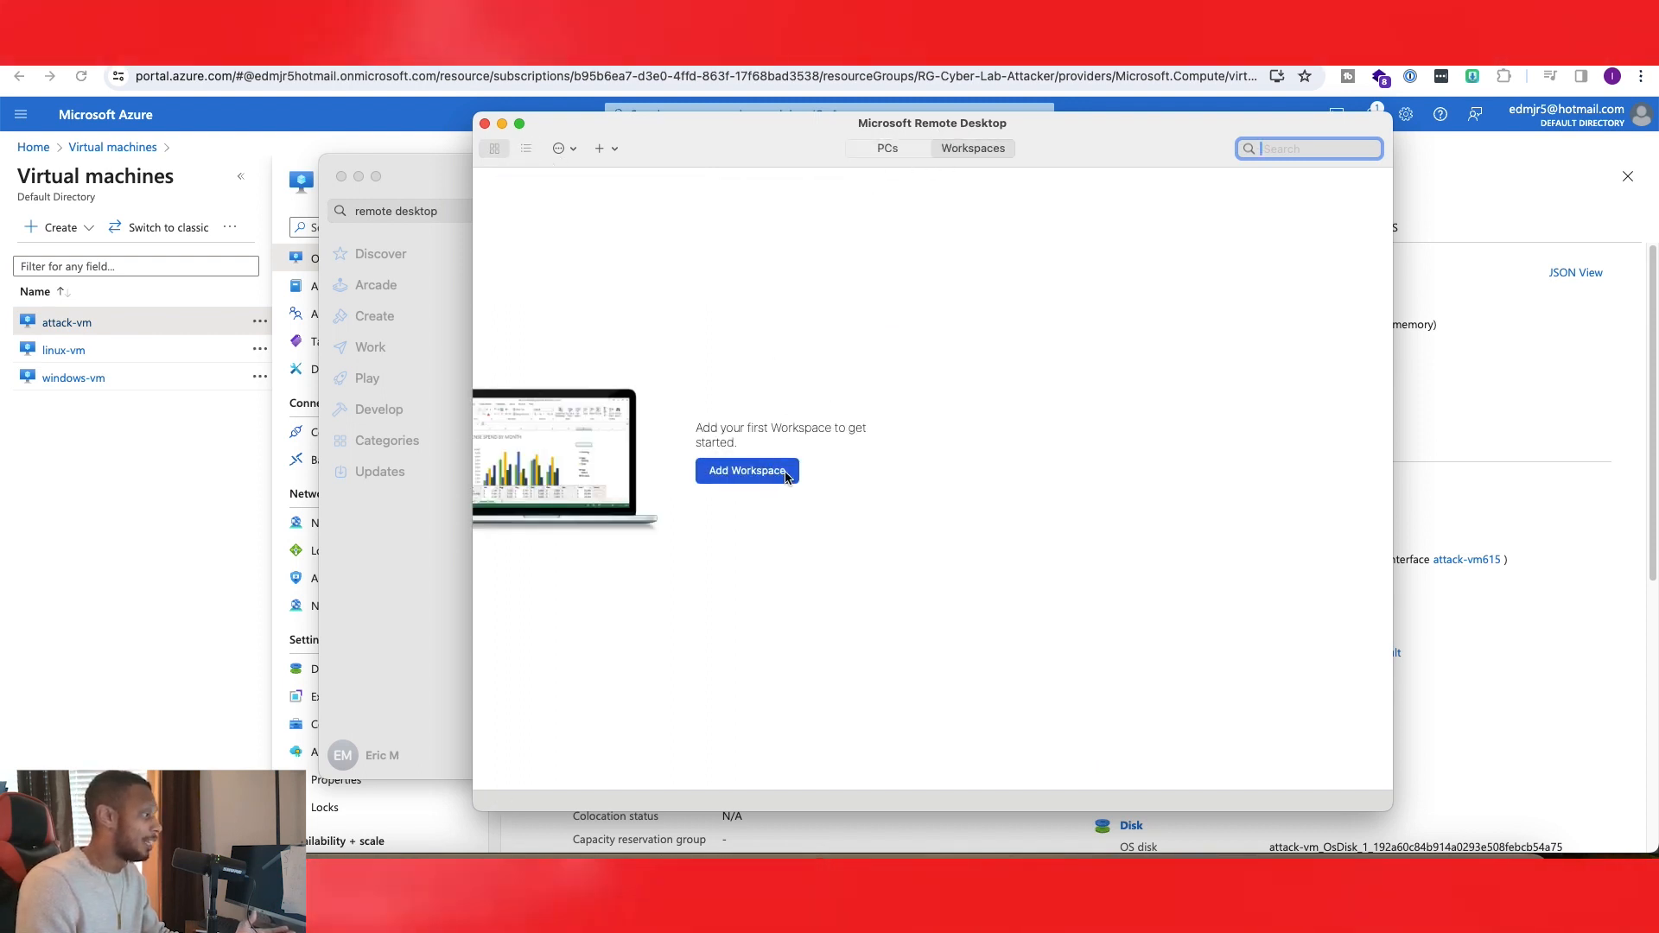
click(888, 149)
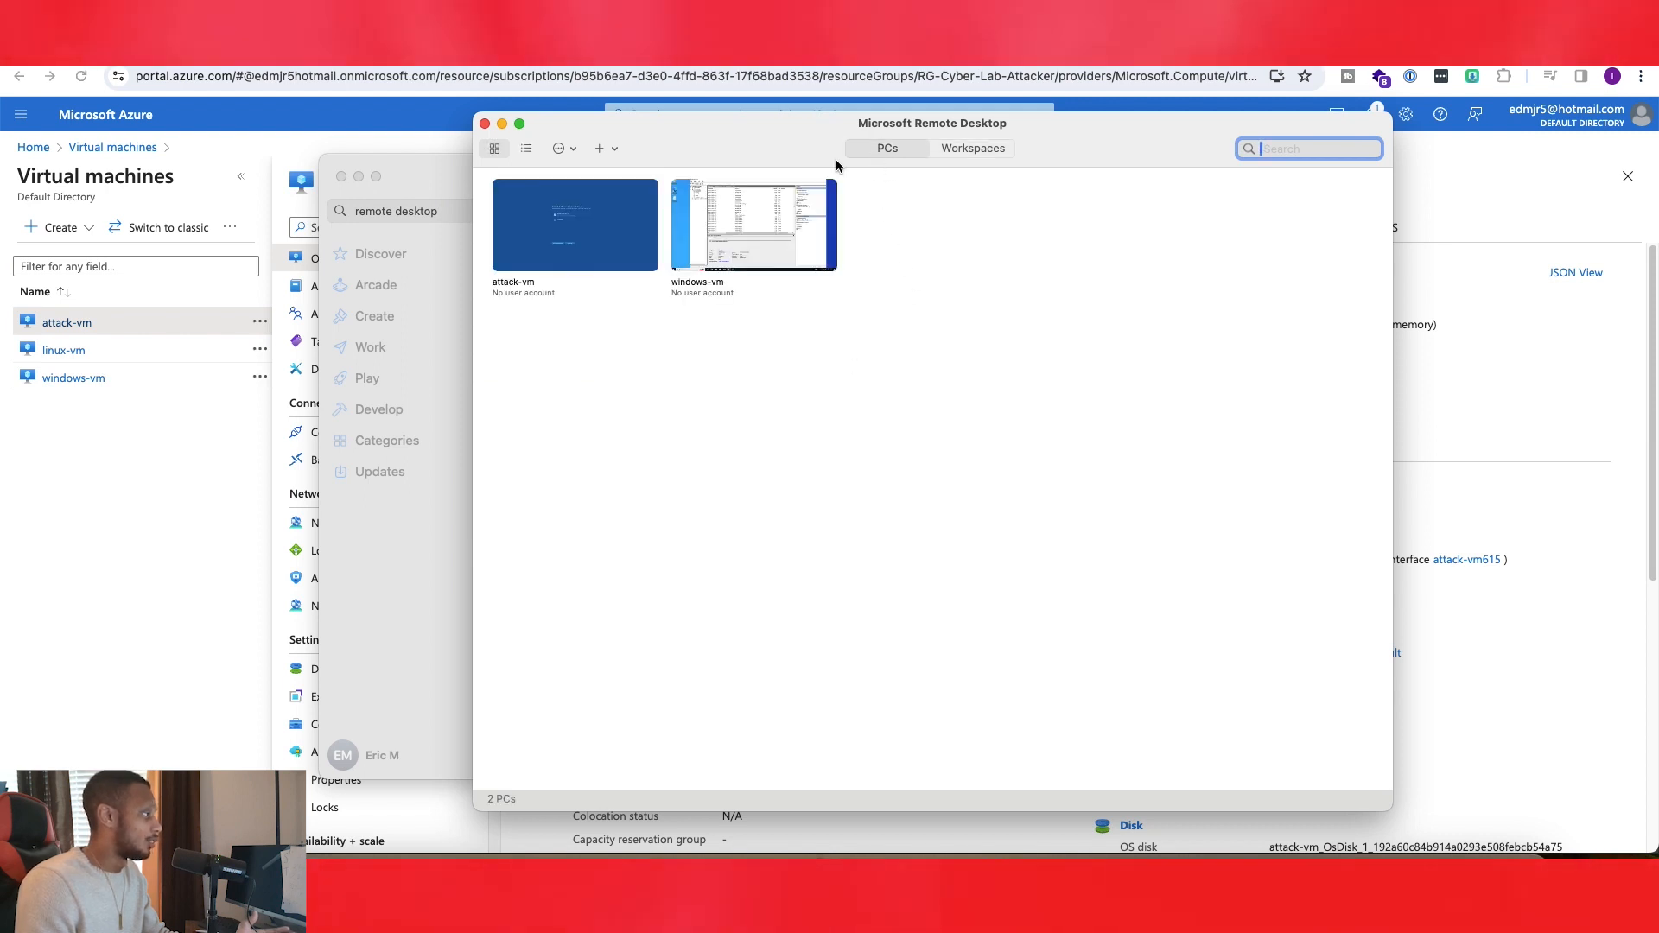
click(615, 148)
click(999, 228)
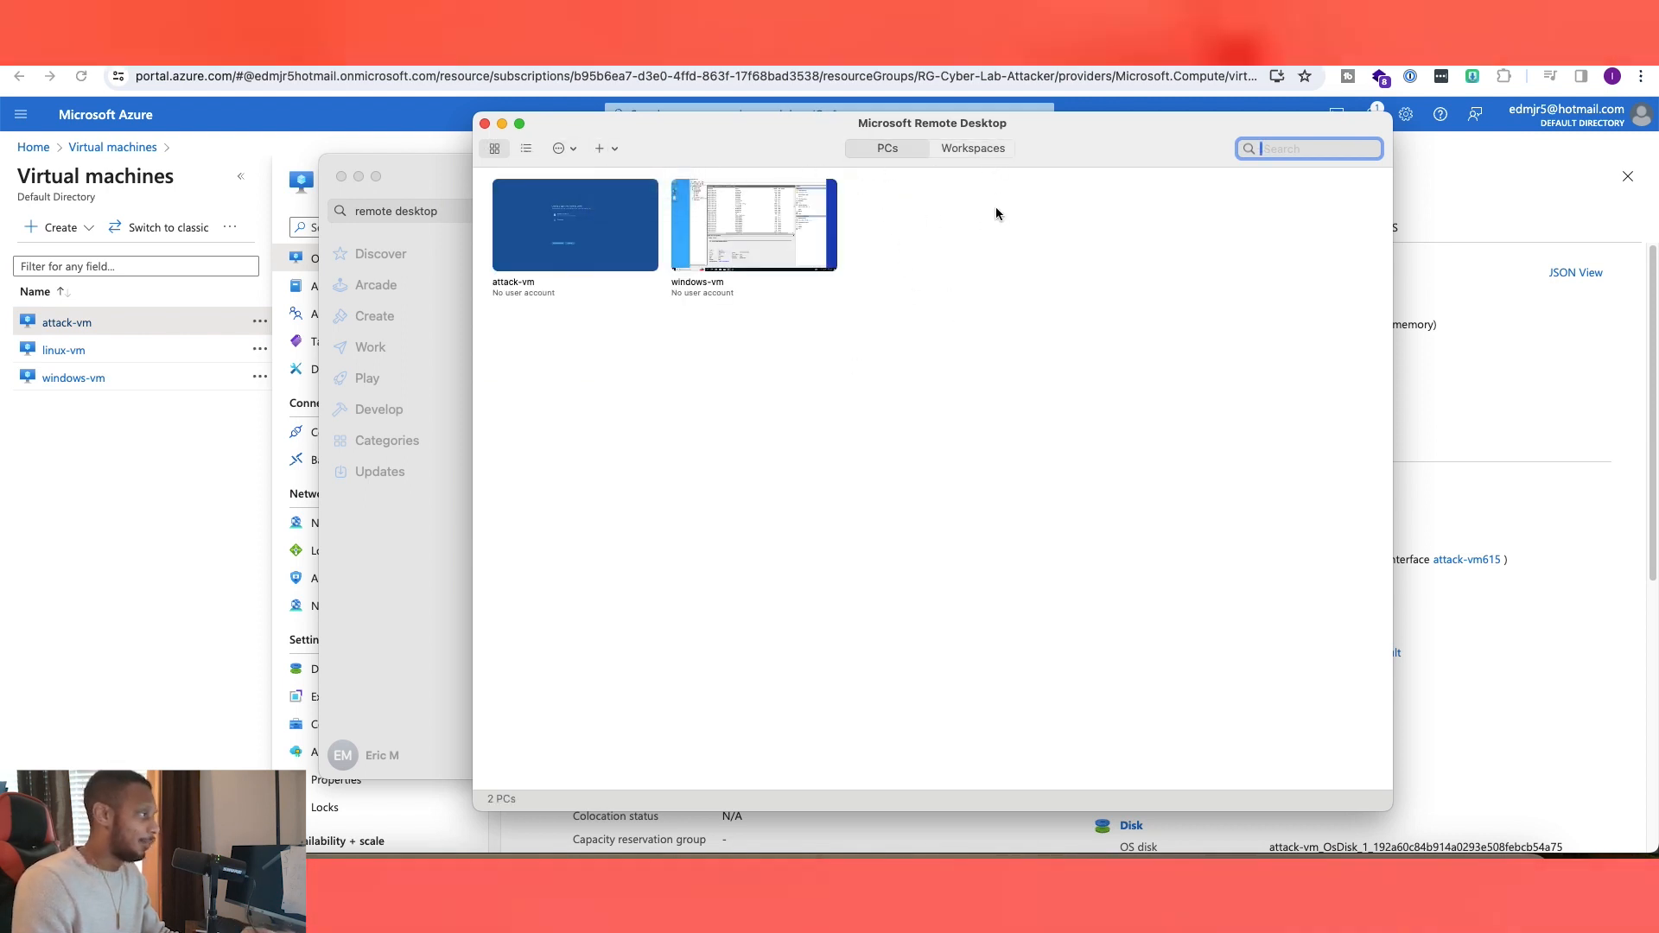
Step: Begin adding a PC with 20.28.45.222 as the PC name, keeping the user account on Ask when required
click(616, 149)
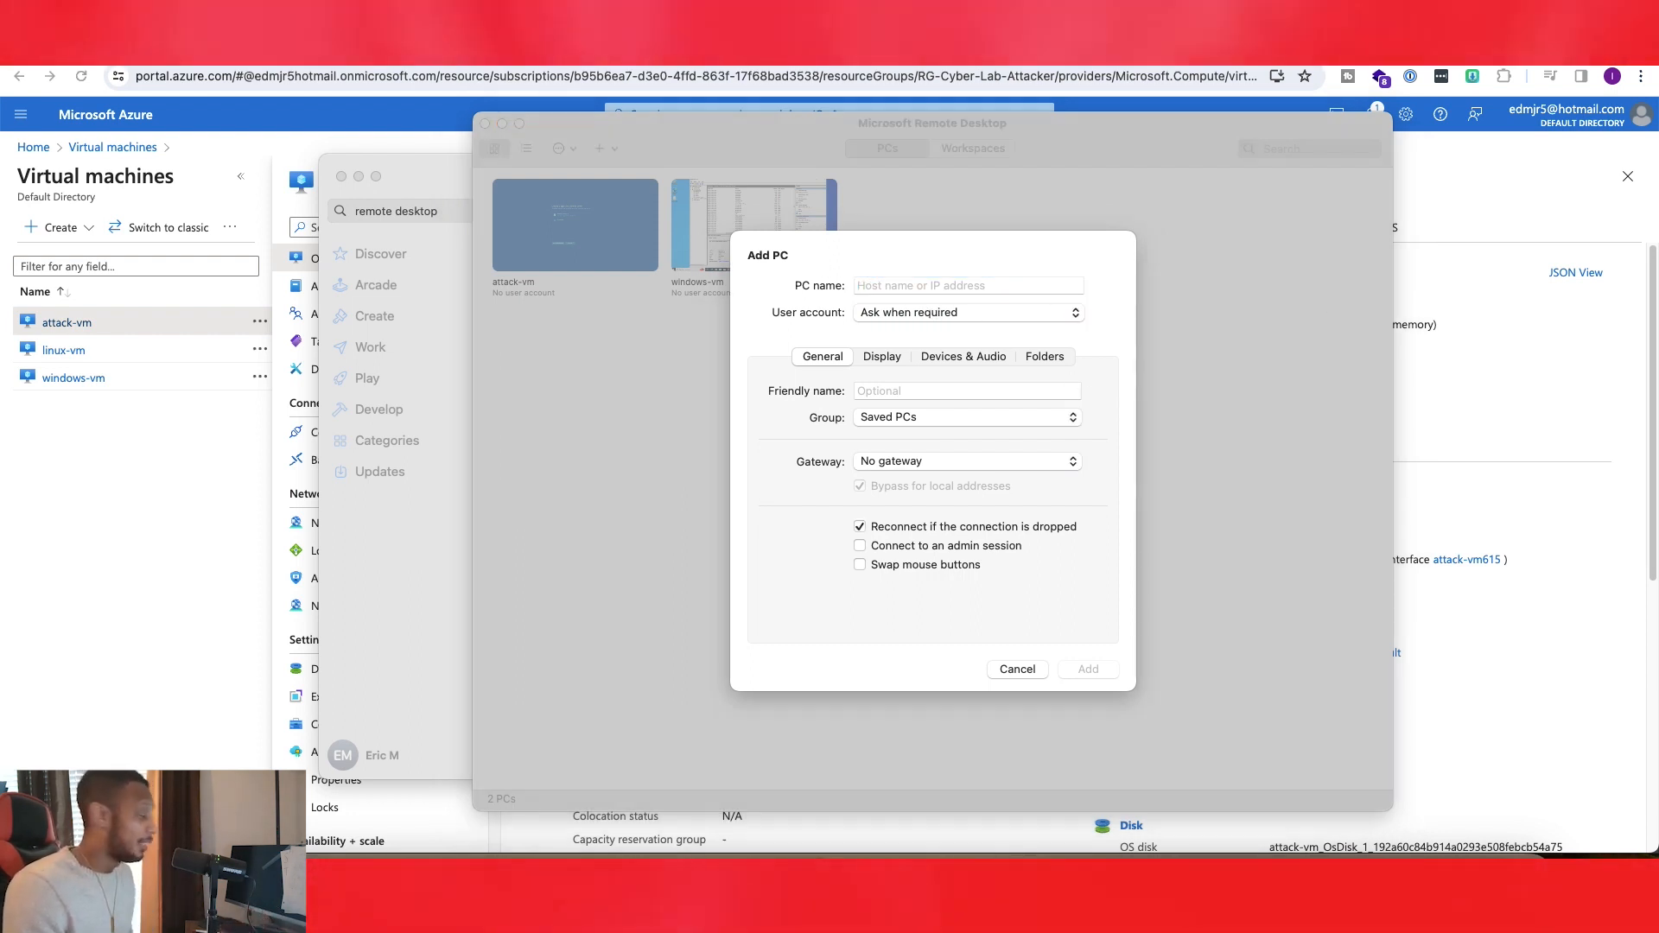
click(944, 285)
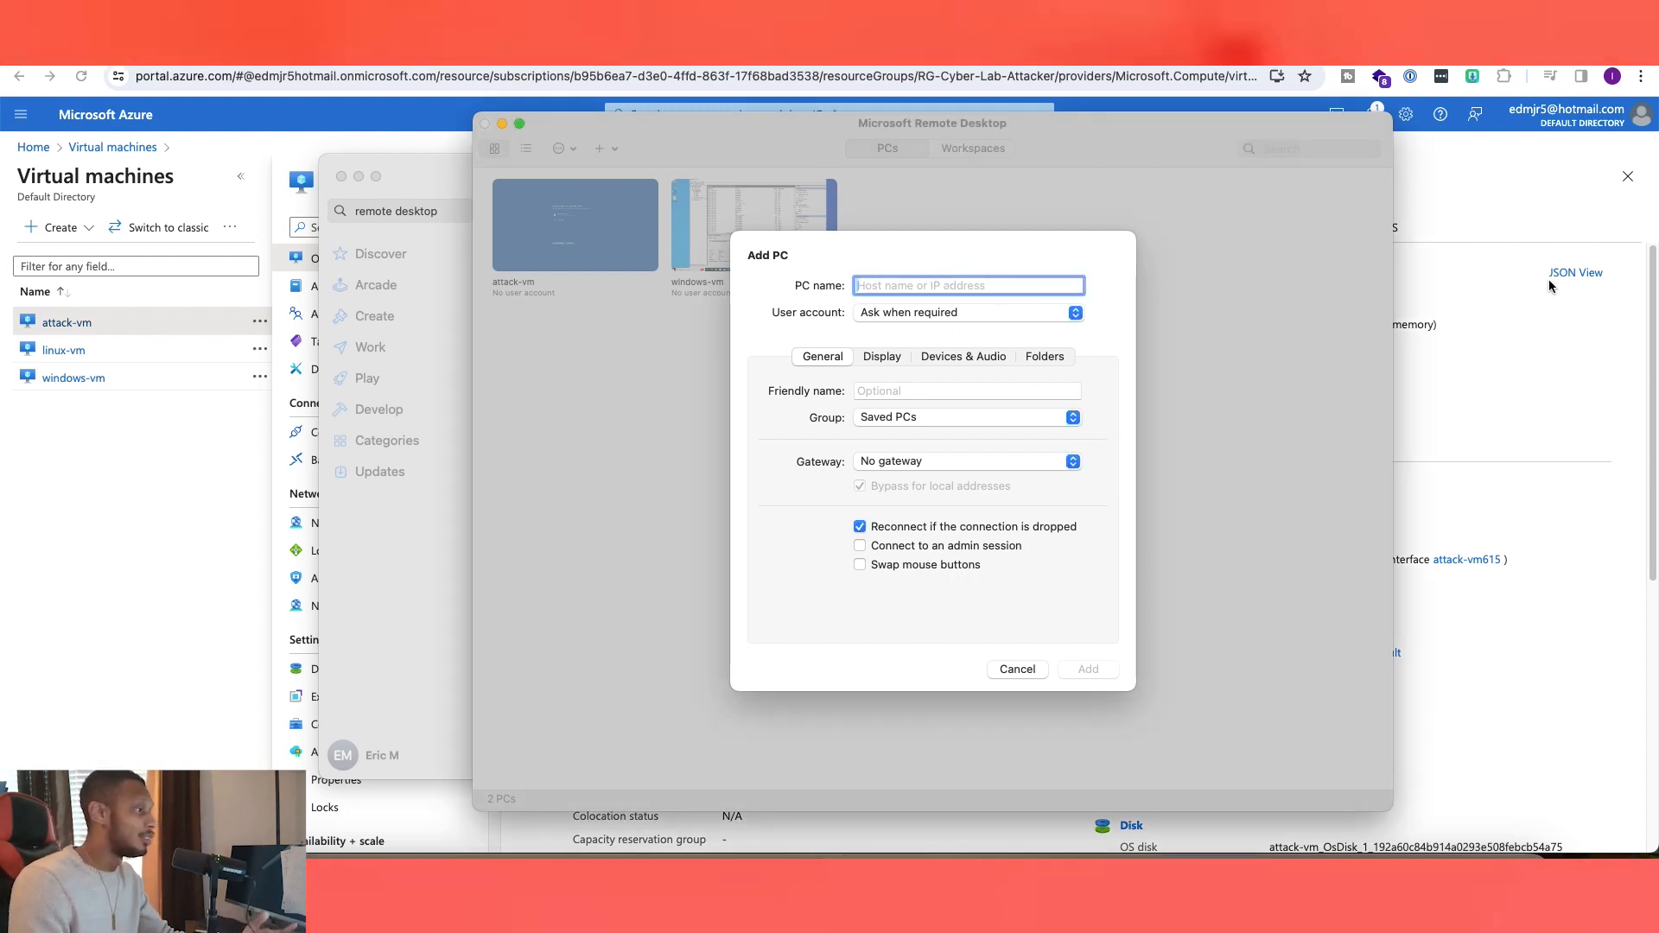
right_click(964, 294)
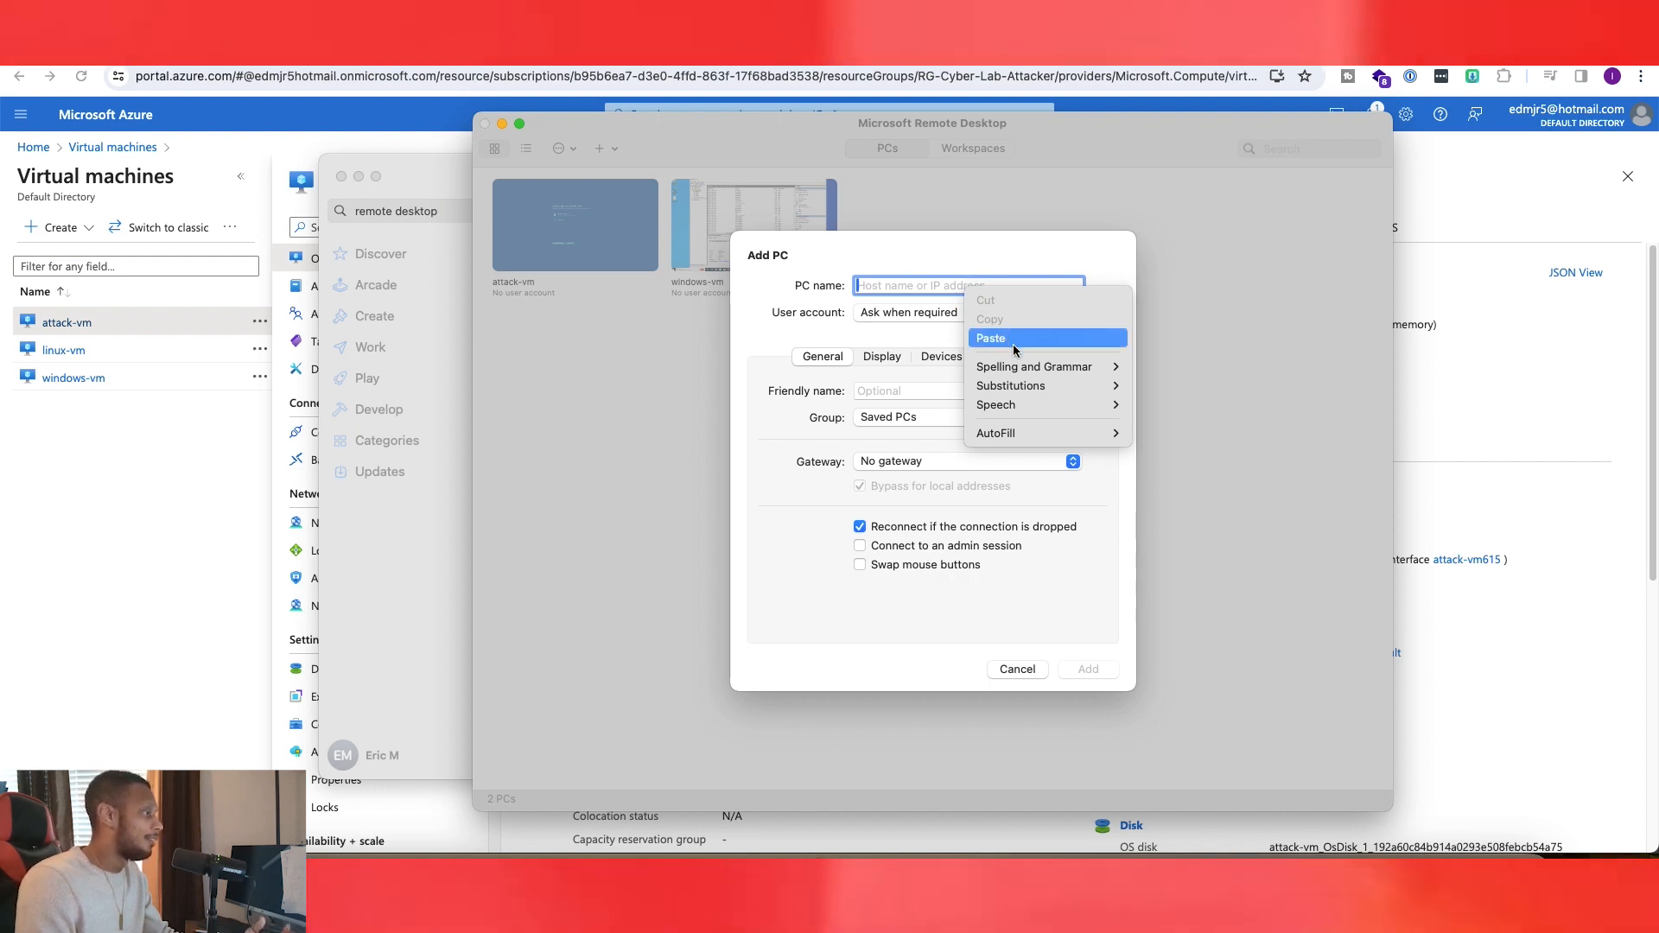
click(1090, 346)
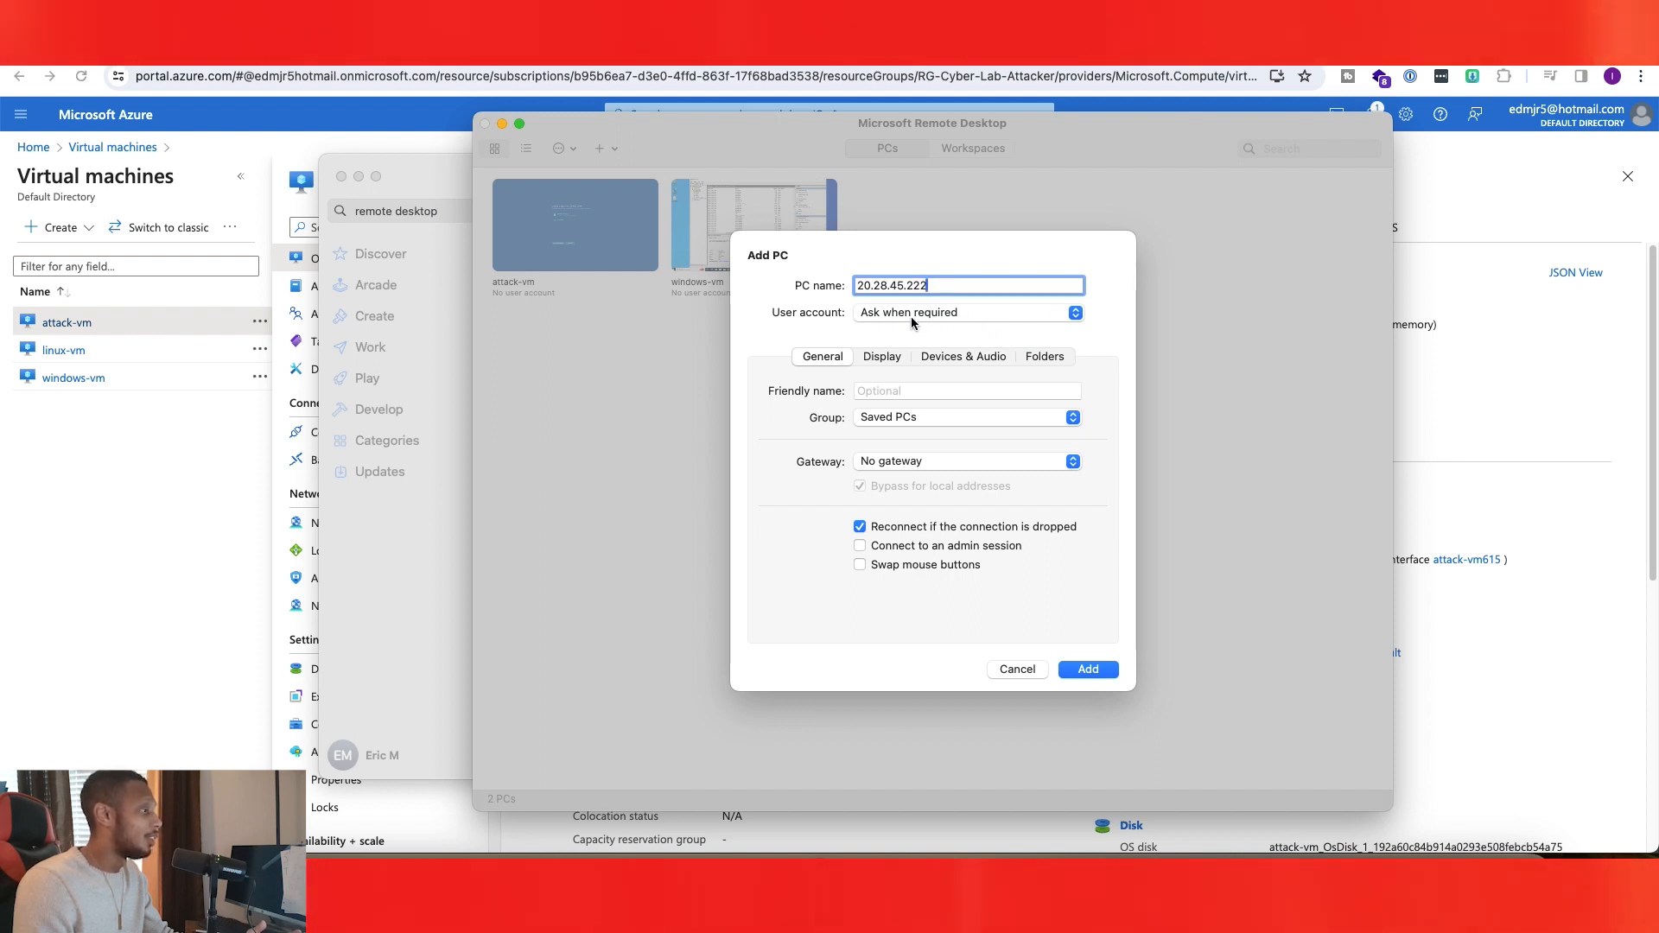
click(911, 320)
click(957, 315)
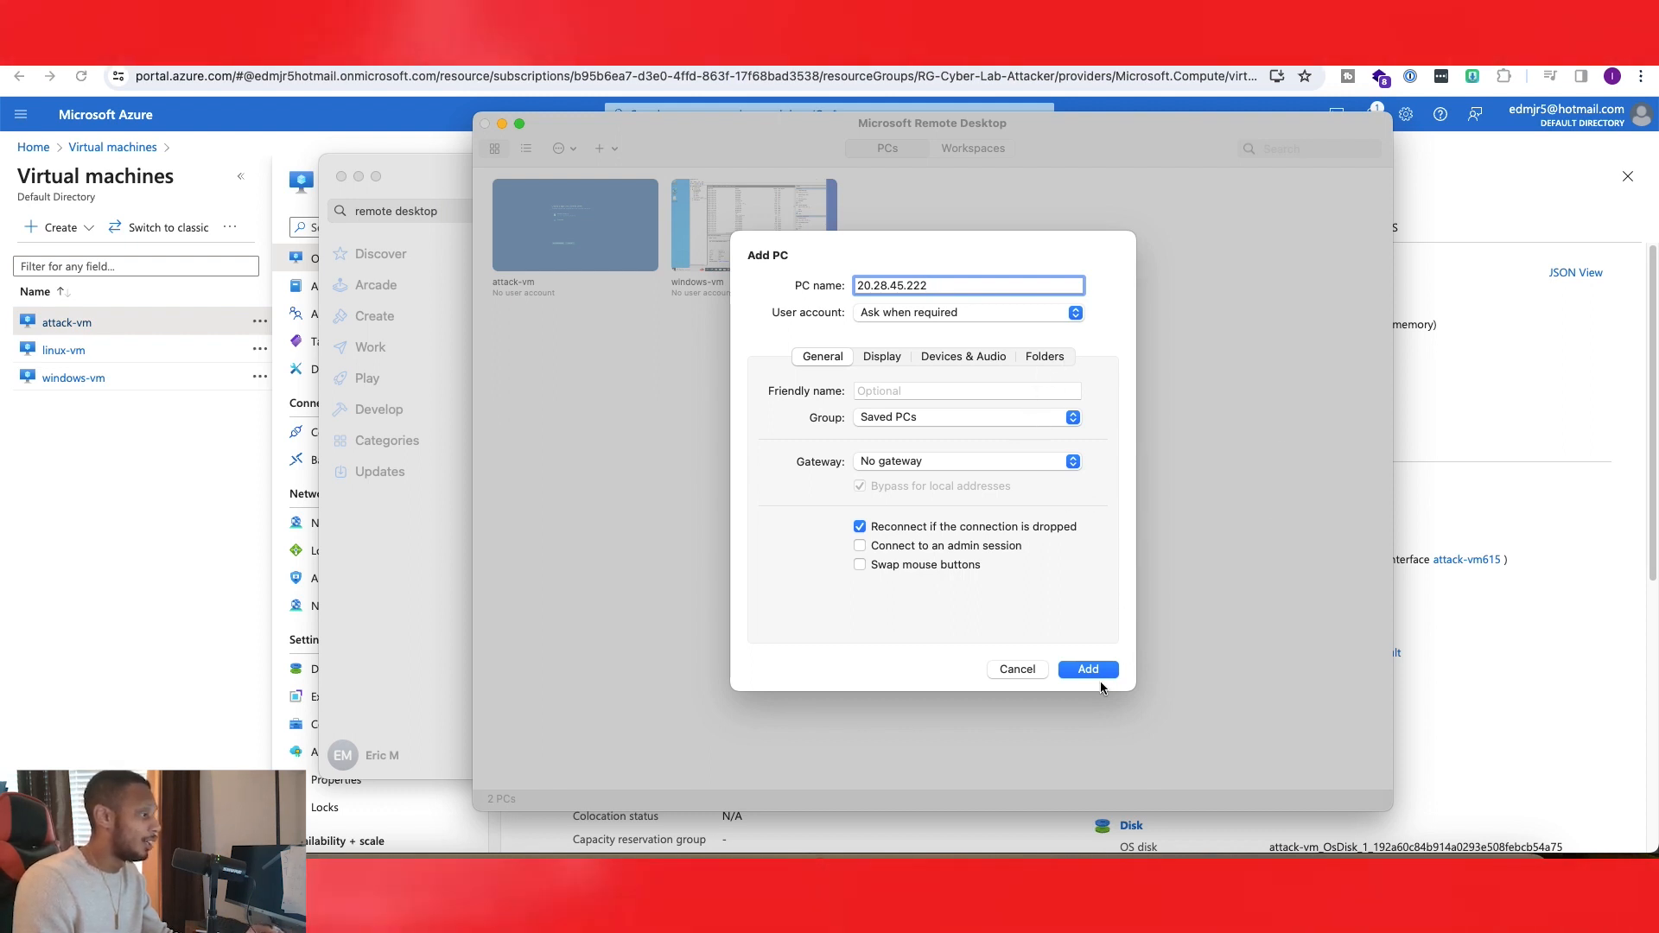
Step: Give the new PC the friendly name YOUTUBE TEST and add it to the saved PCs
click(904, 392)
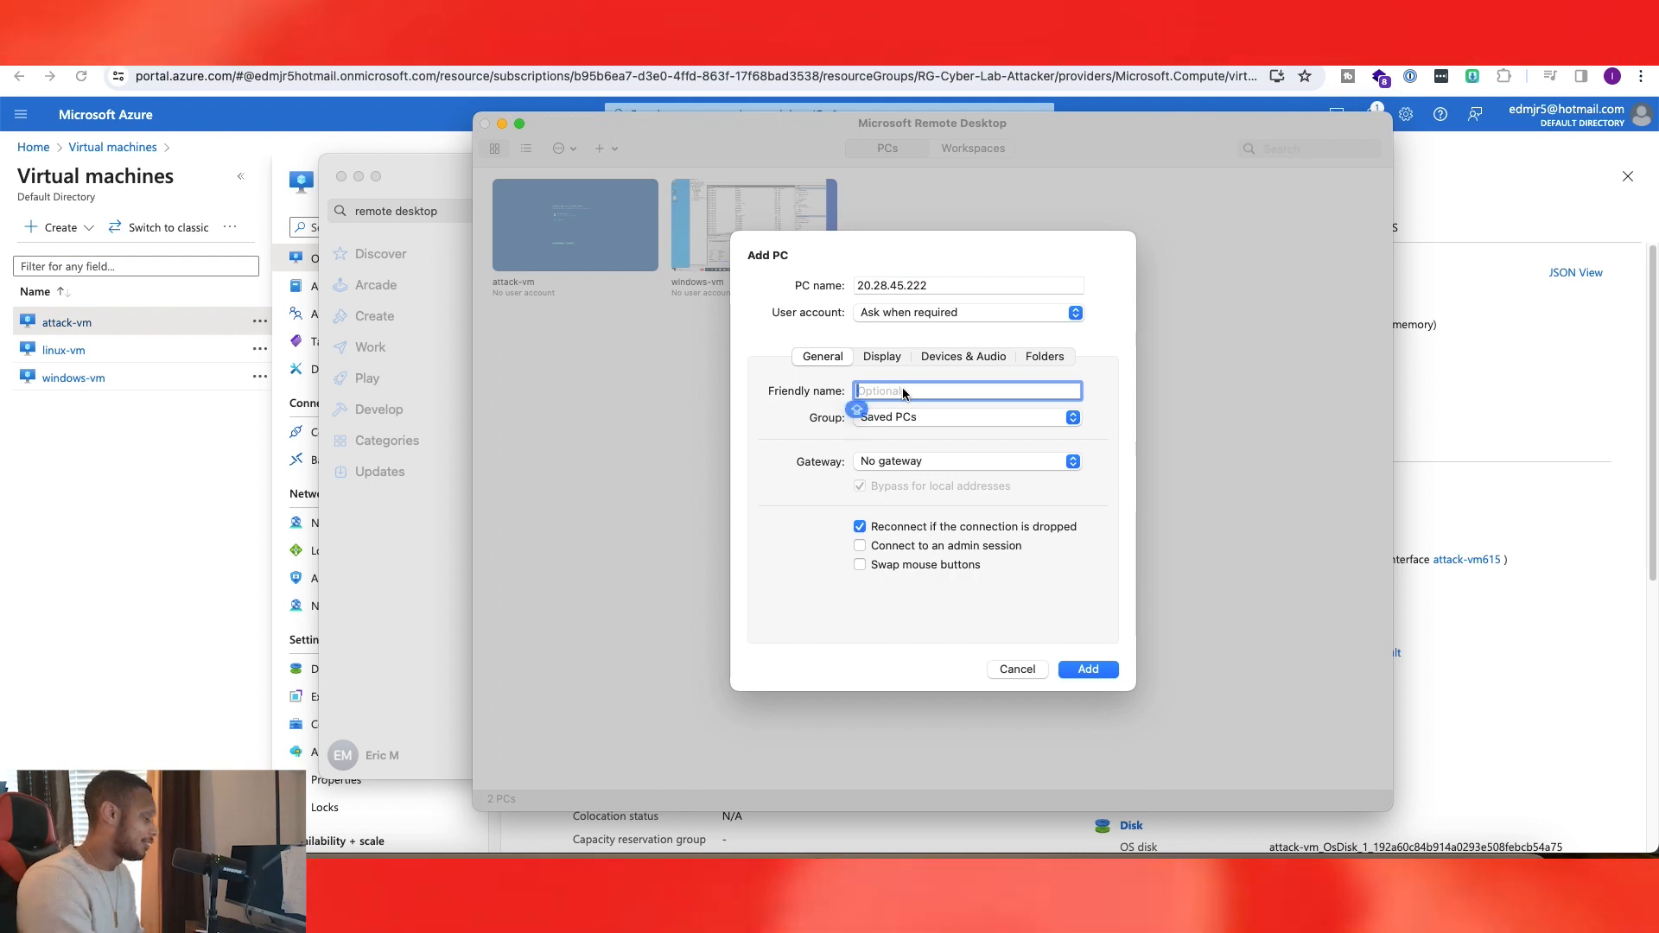
text(YOUTUBE TEST)
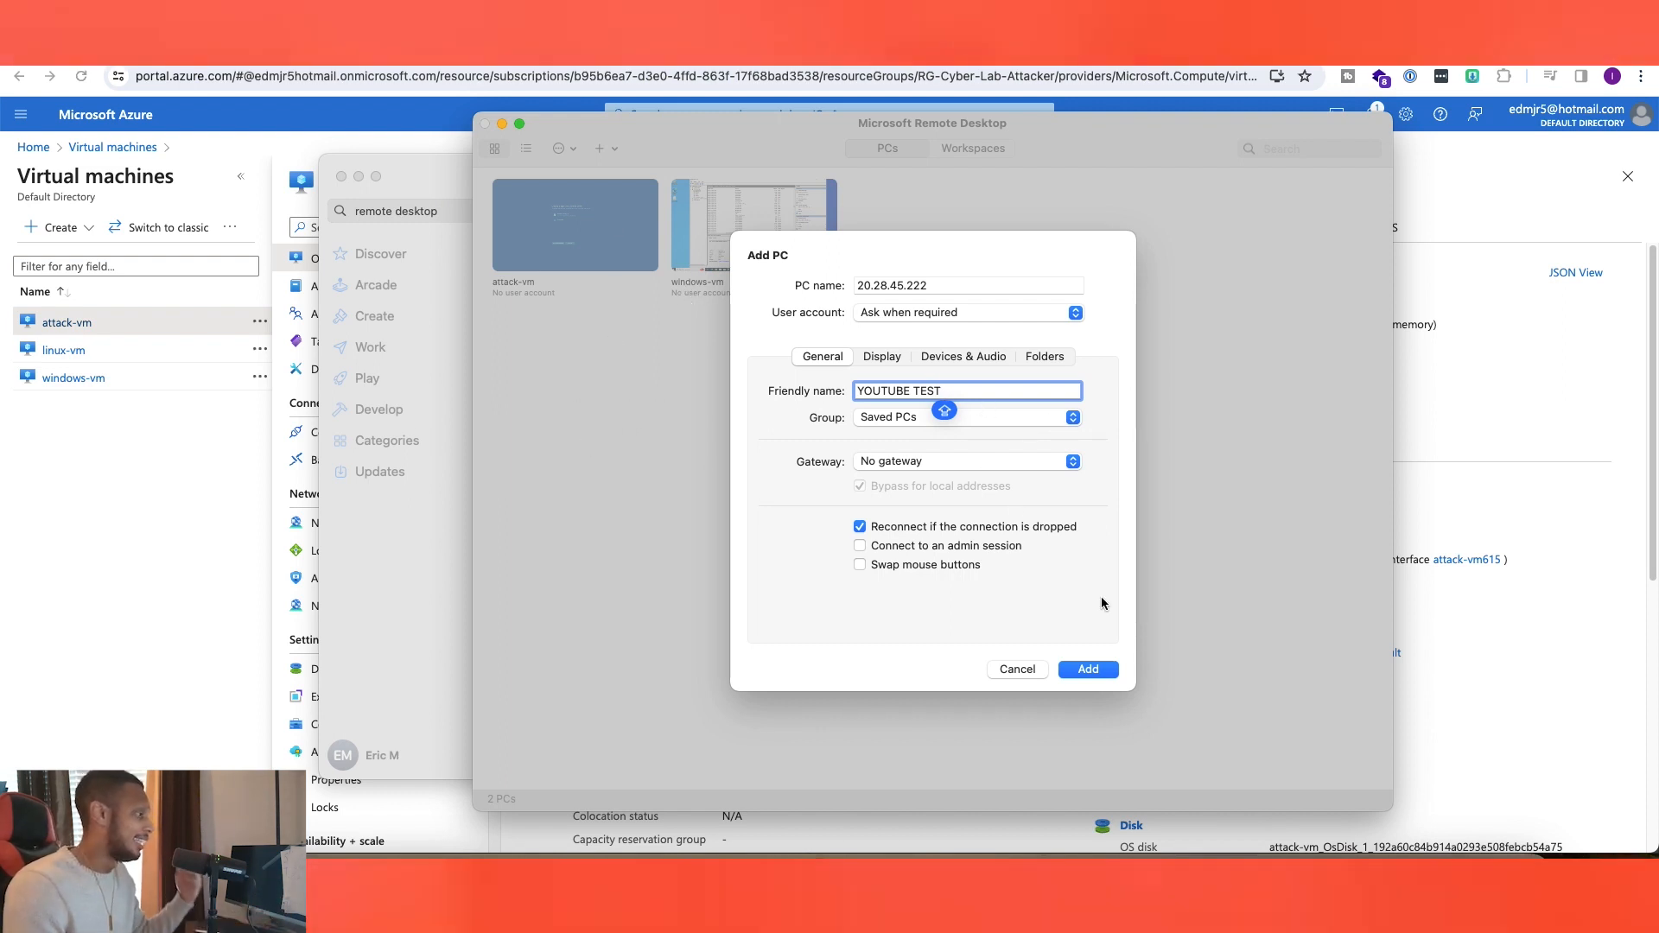
click(1090, 670)
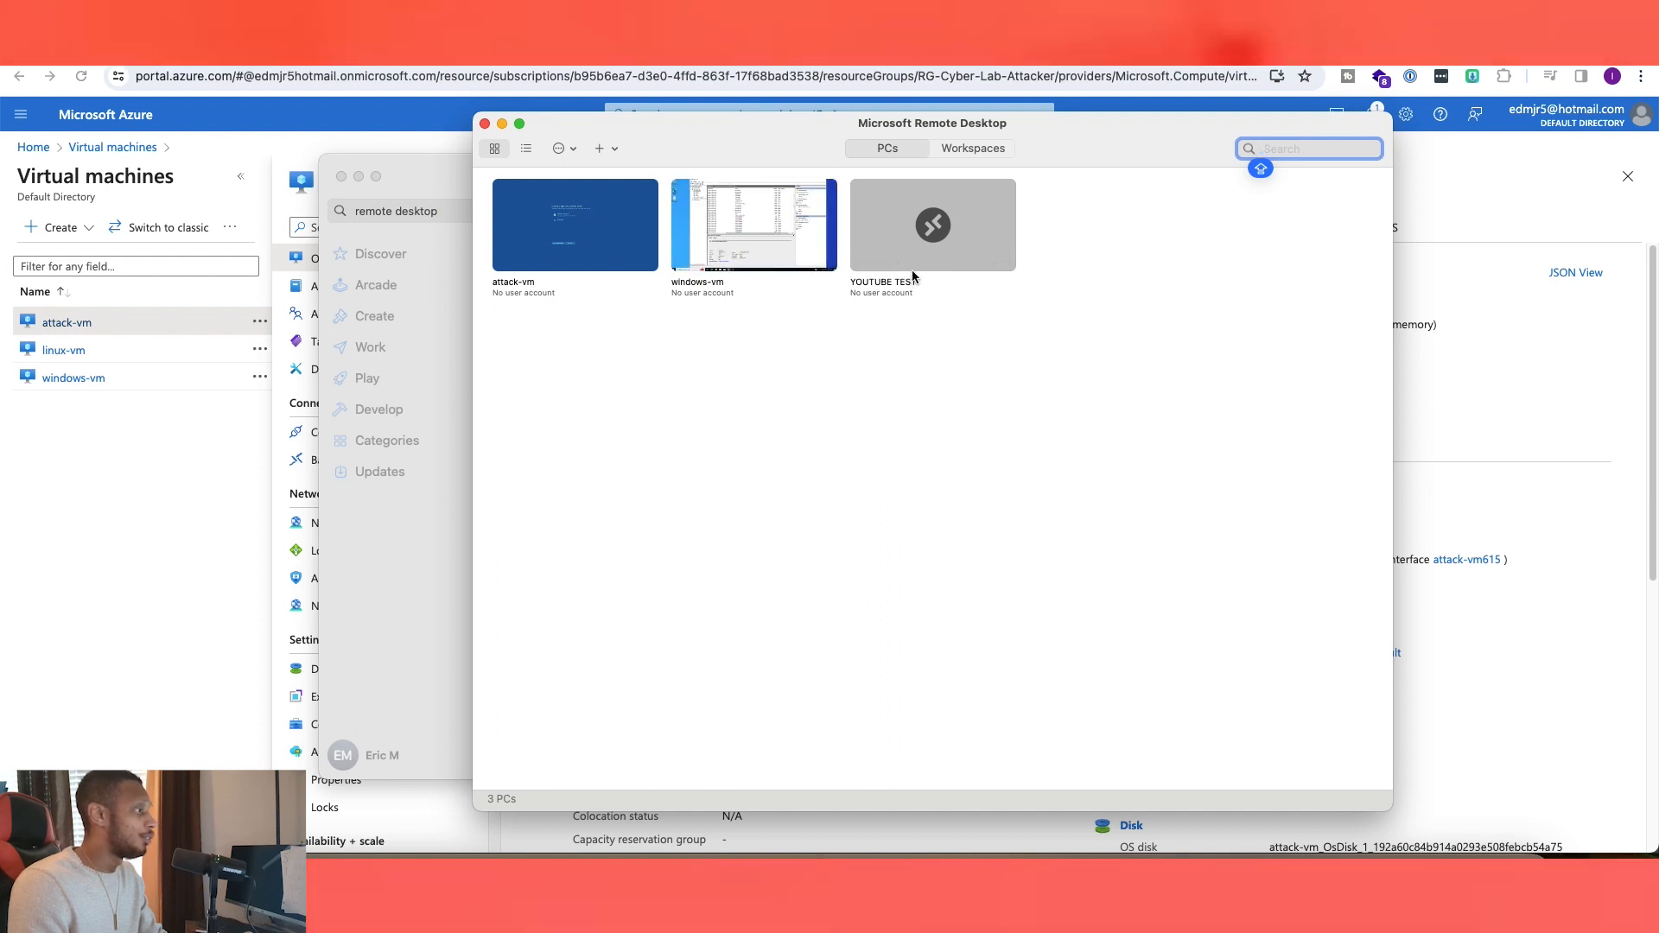
Step: Connect to the YOUTUBE TEST PC as labuser, enter the account password and accept the unverified certificate
double_click(967, 225)
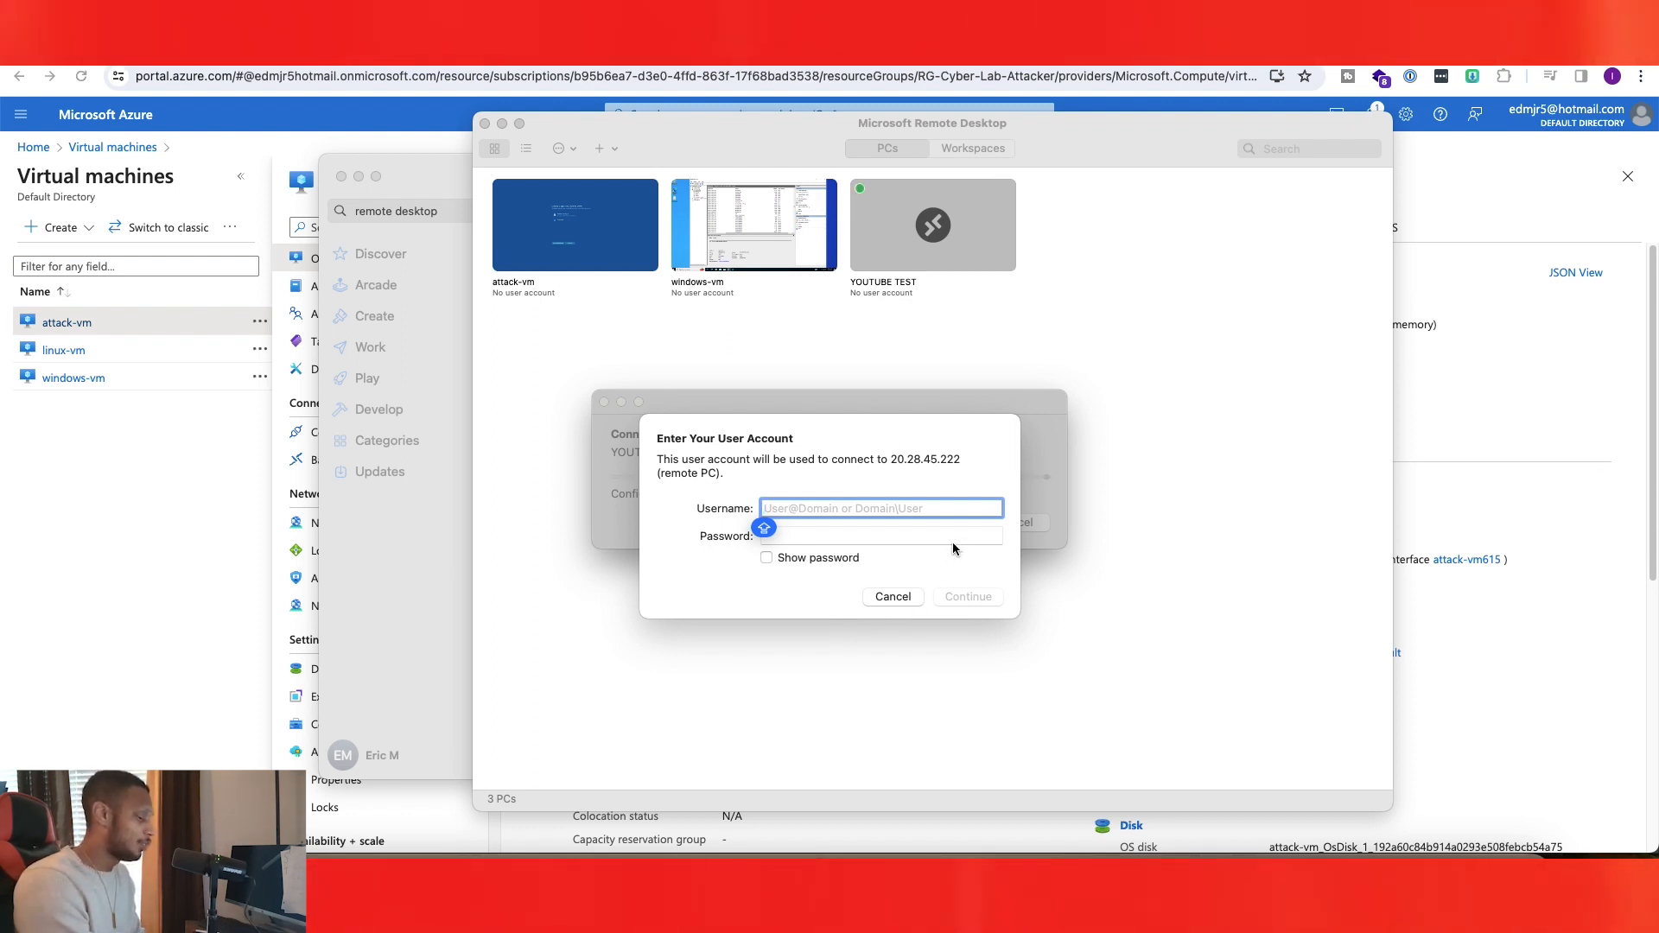
text(labuser)
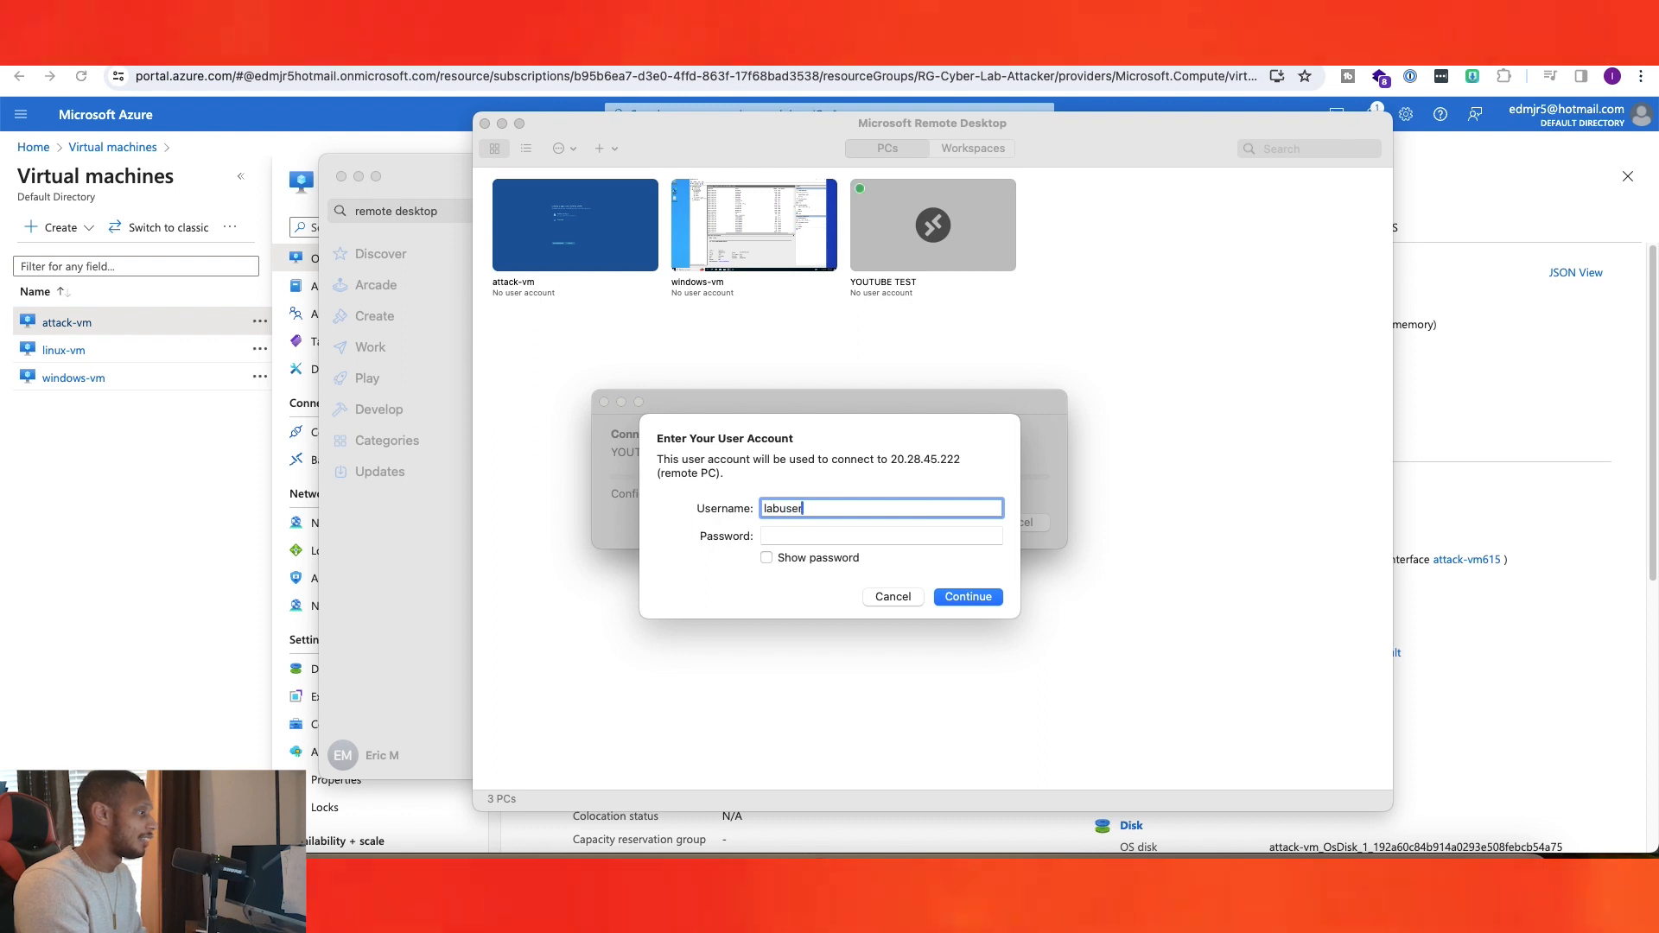
key(Tab)
text(••••)
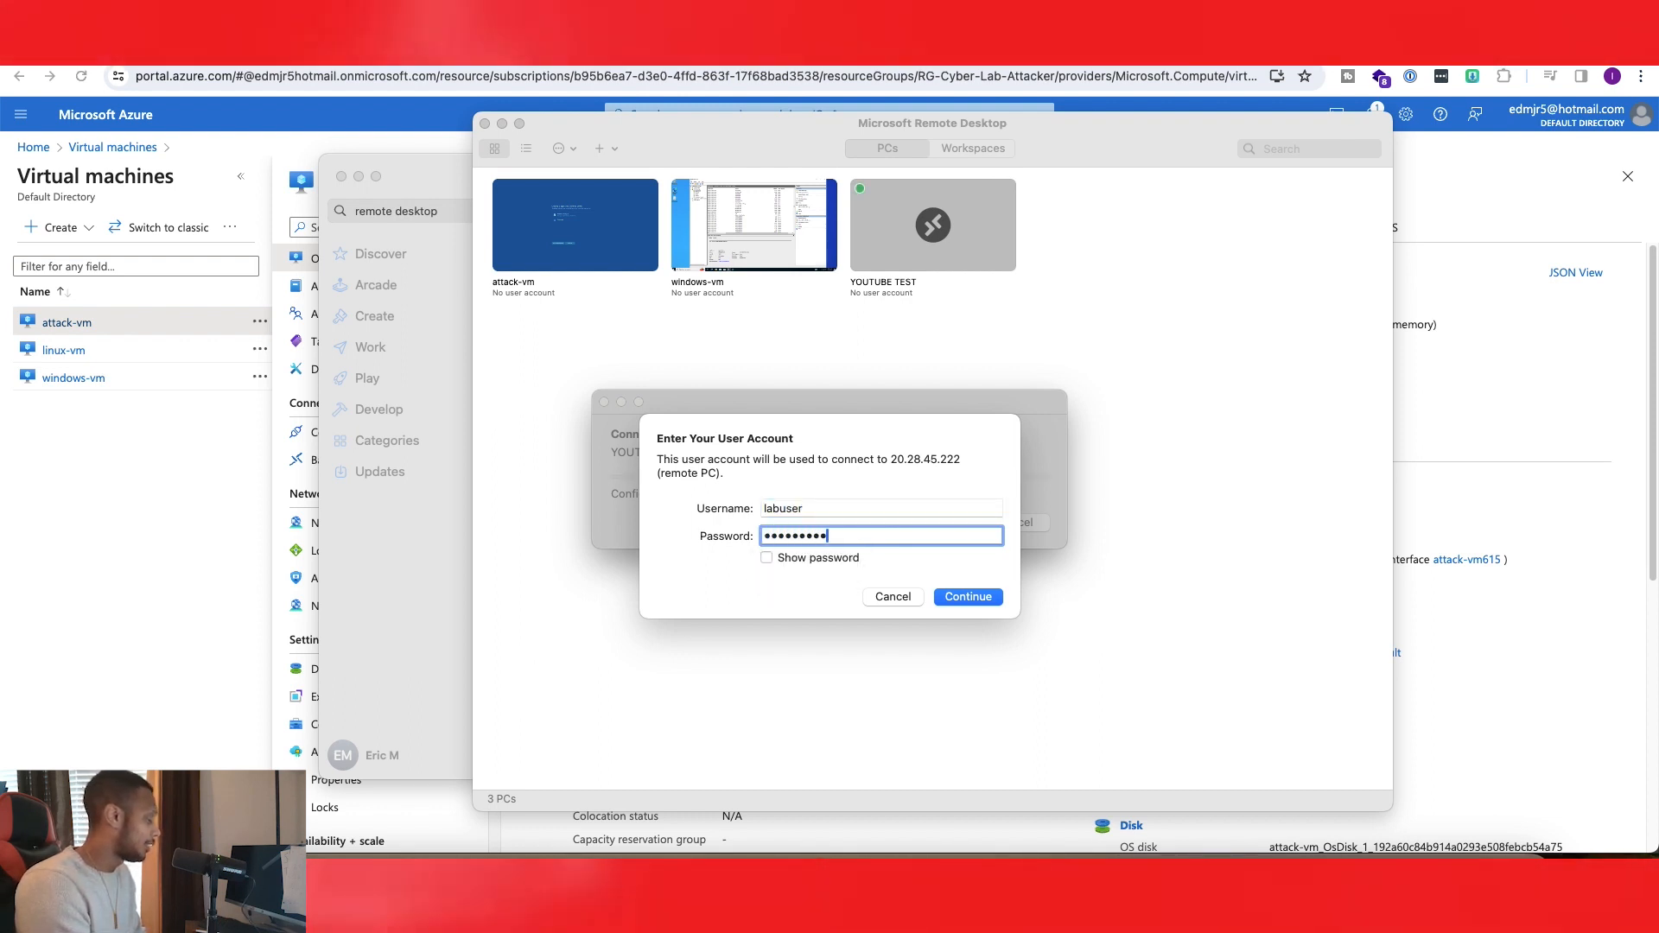
text(••••••••)
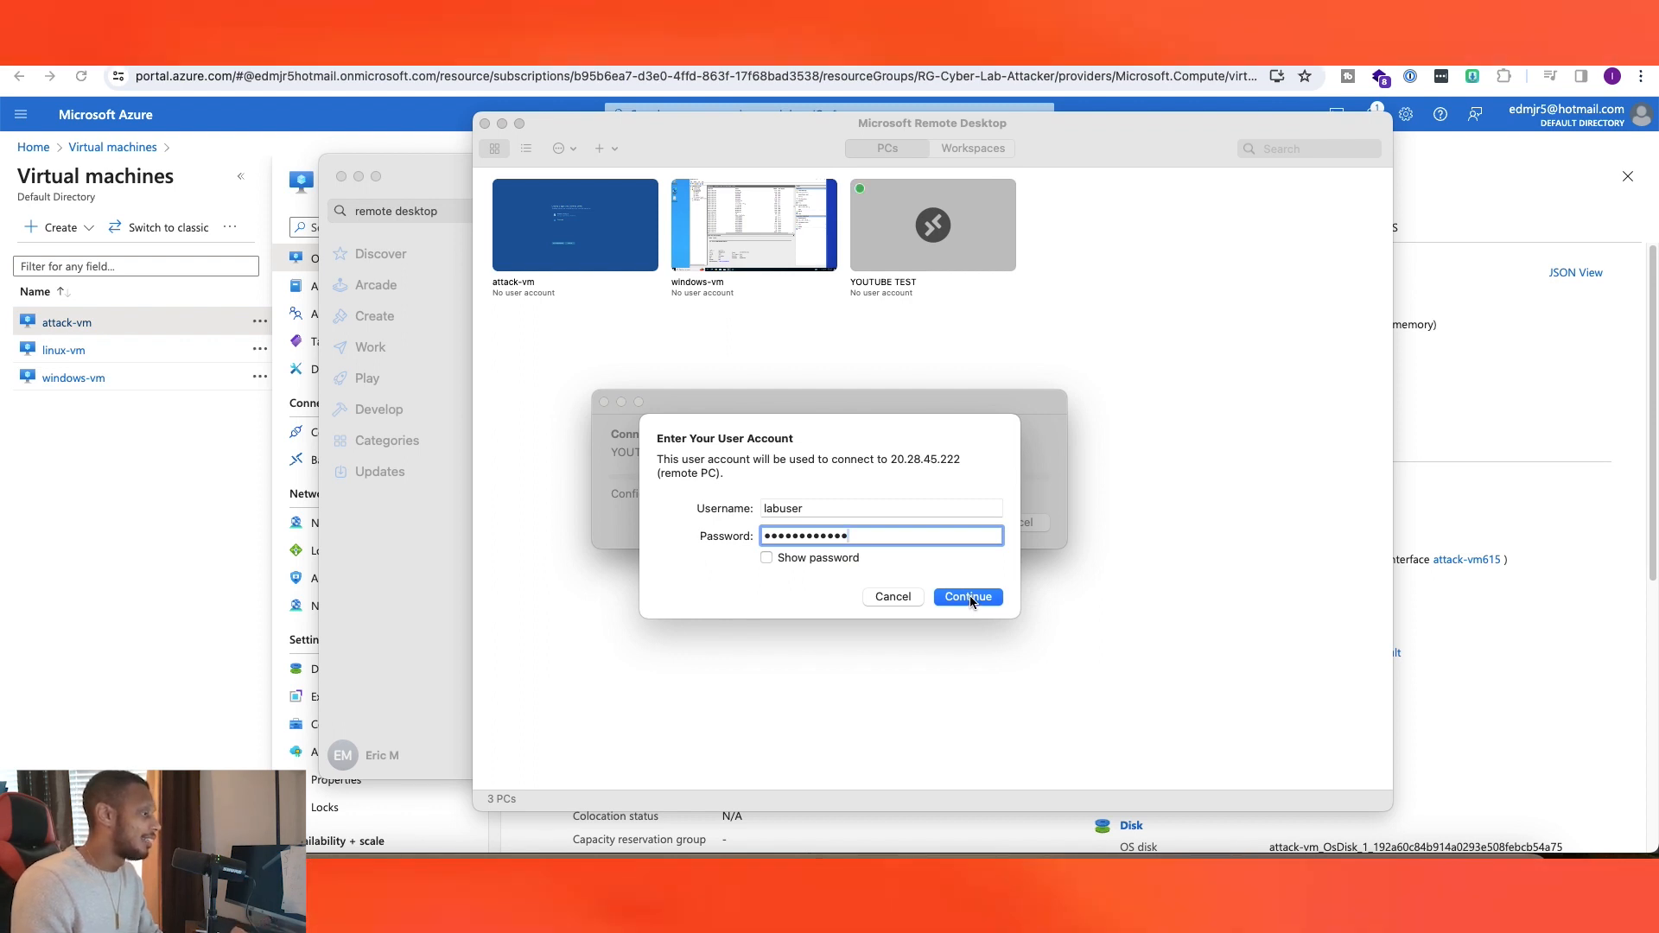
click(968, 596)
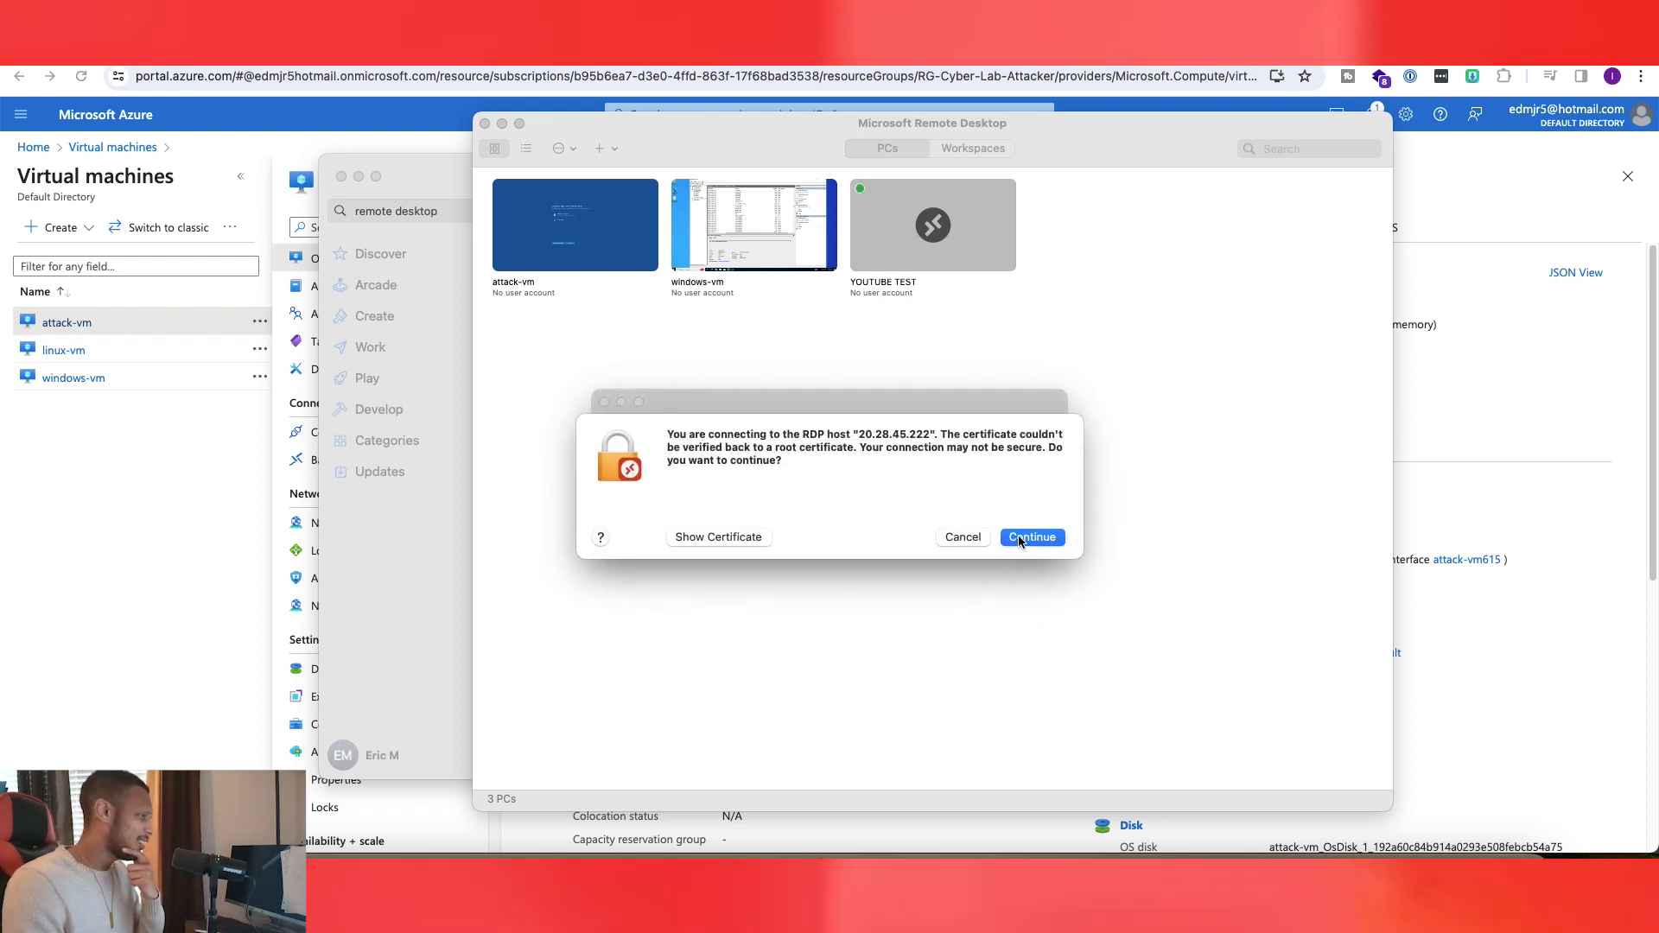
key(Return)
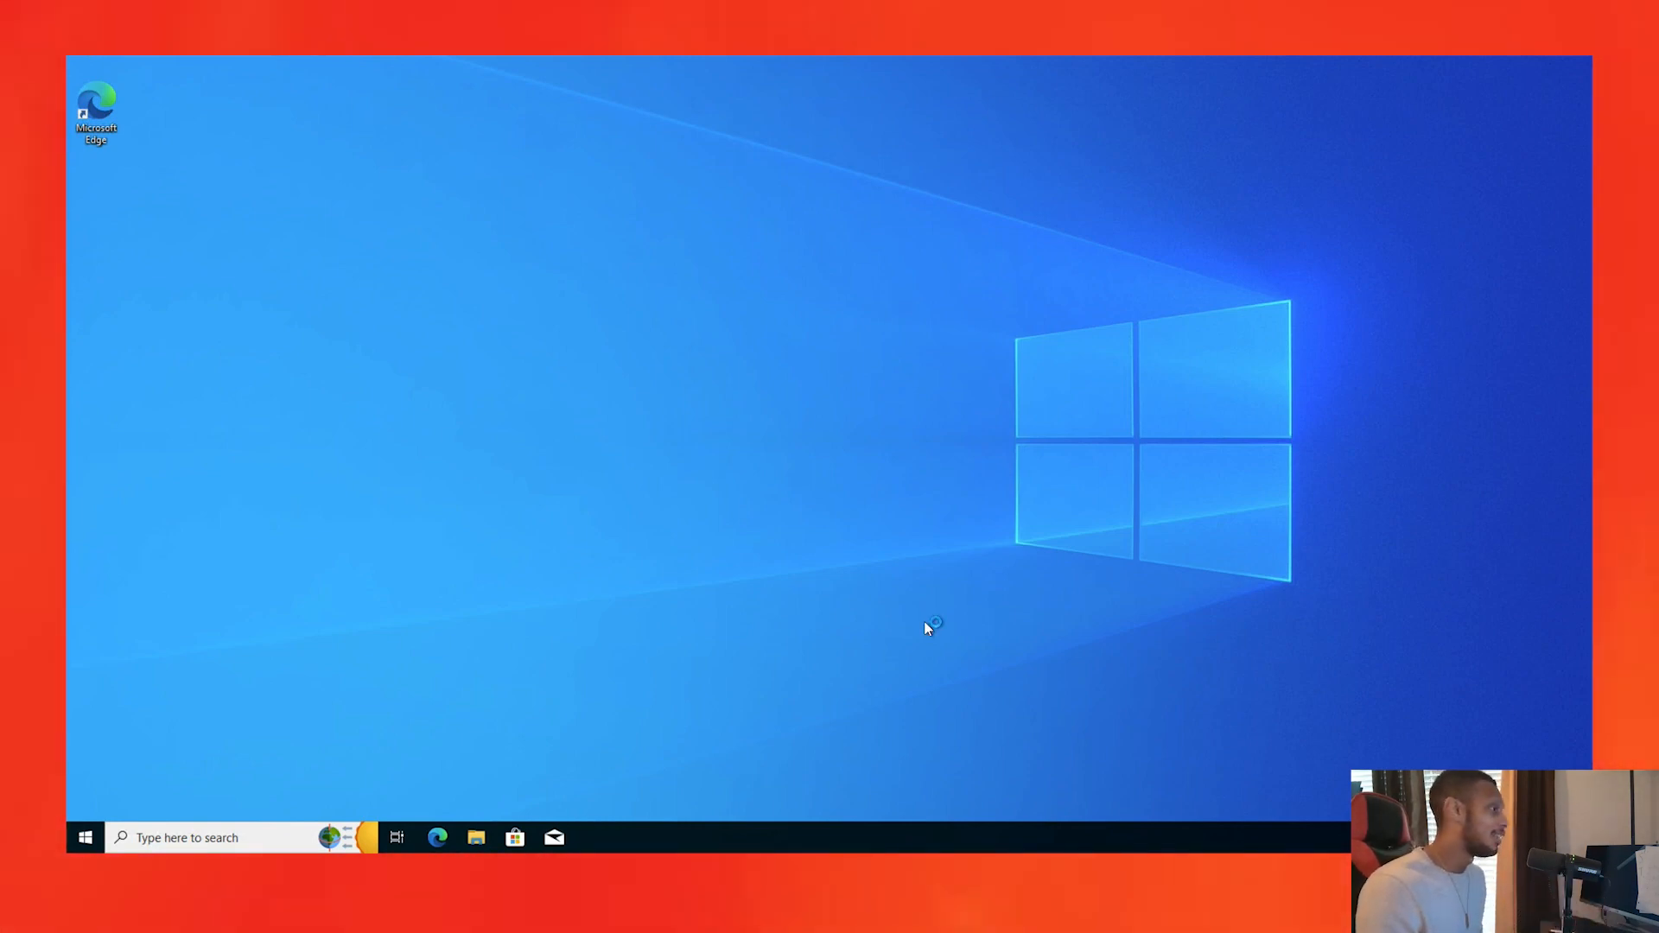
Step: Look at the Start menu of the remote Windows desktop, close it and return to the local desktop
click(96, 841)
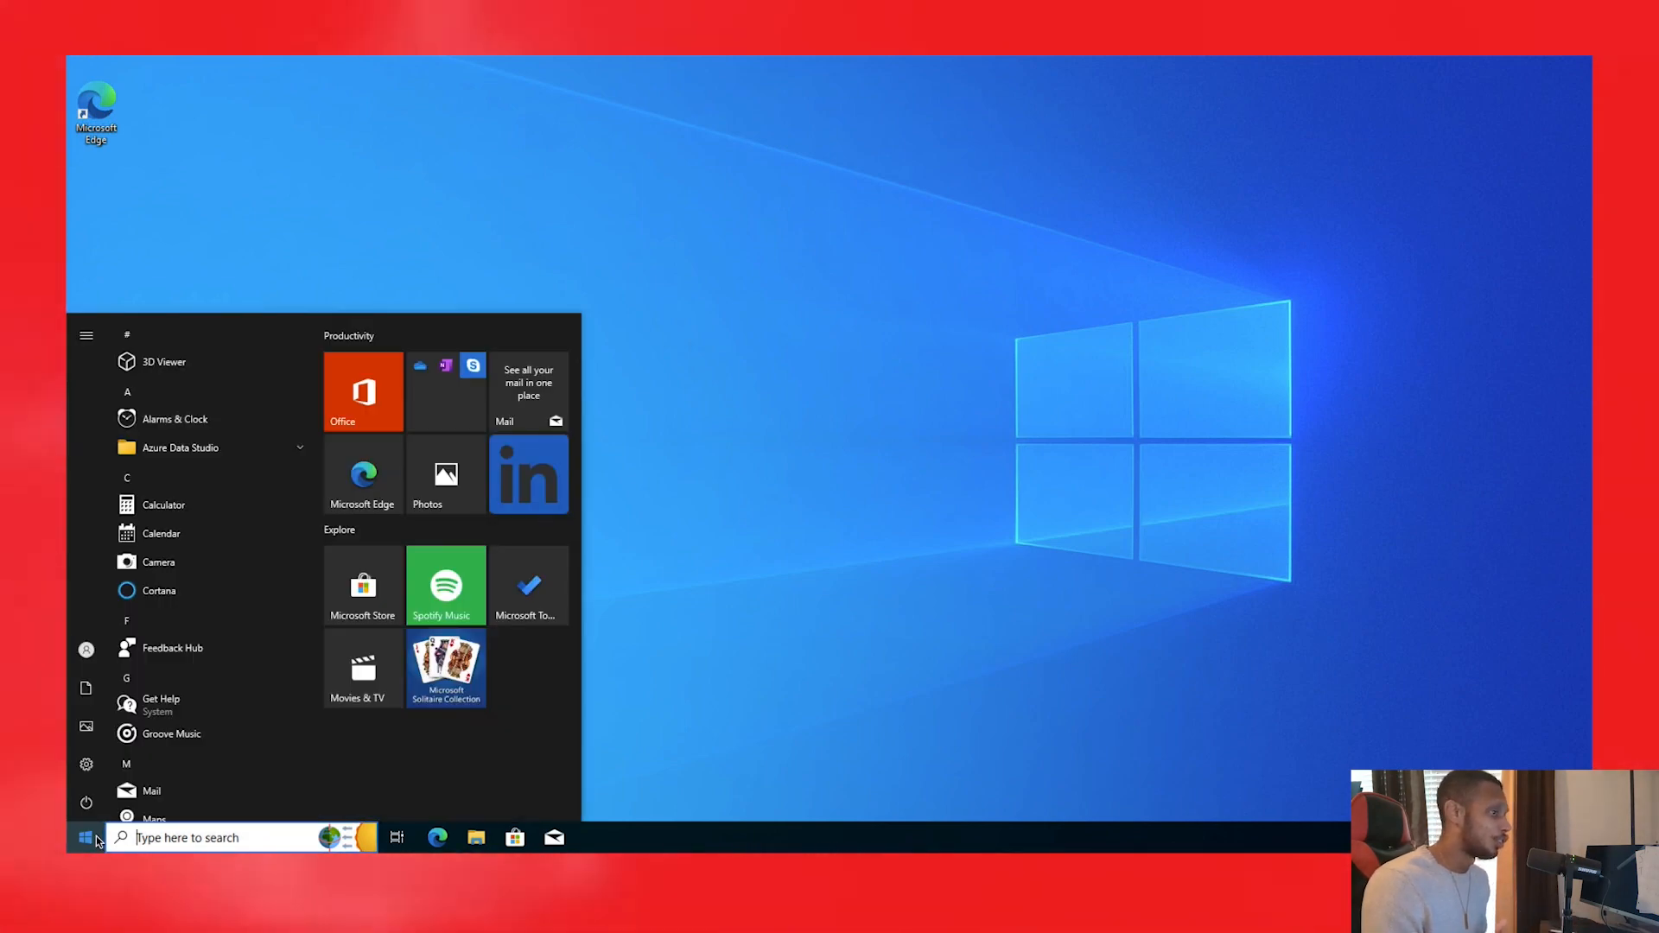
click(96, 841)
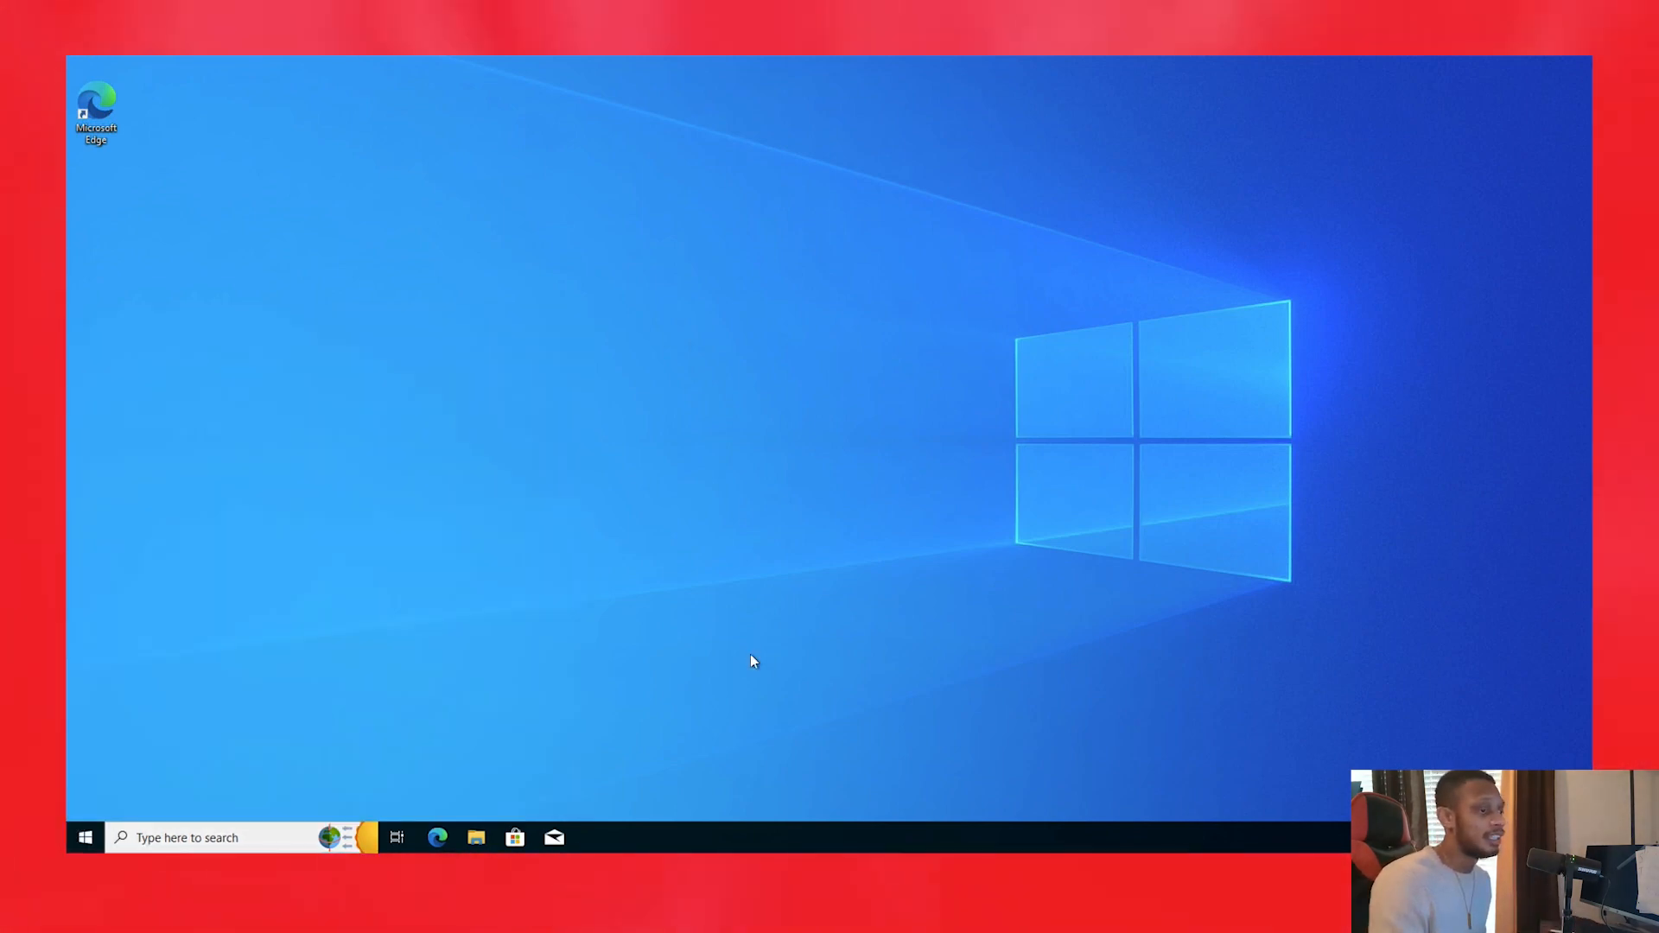
key(ctrl+Left)
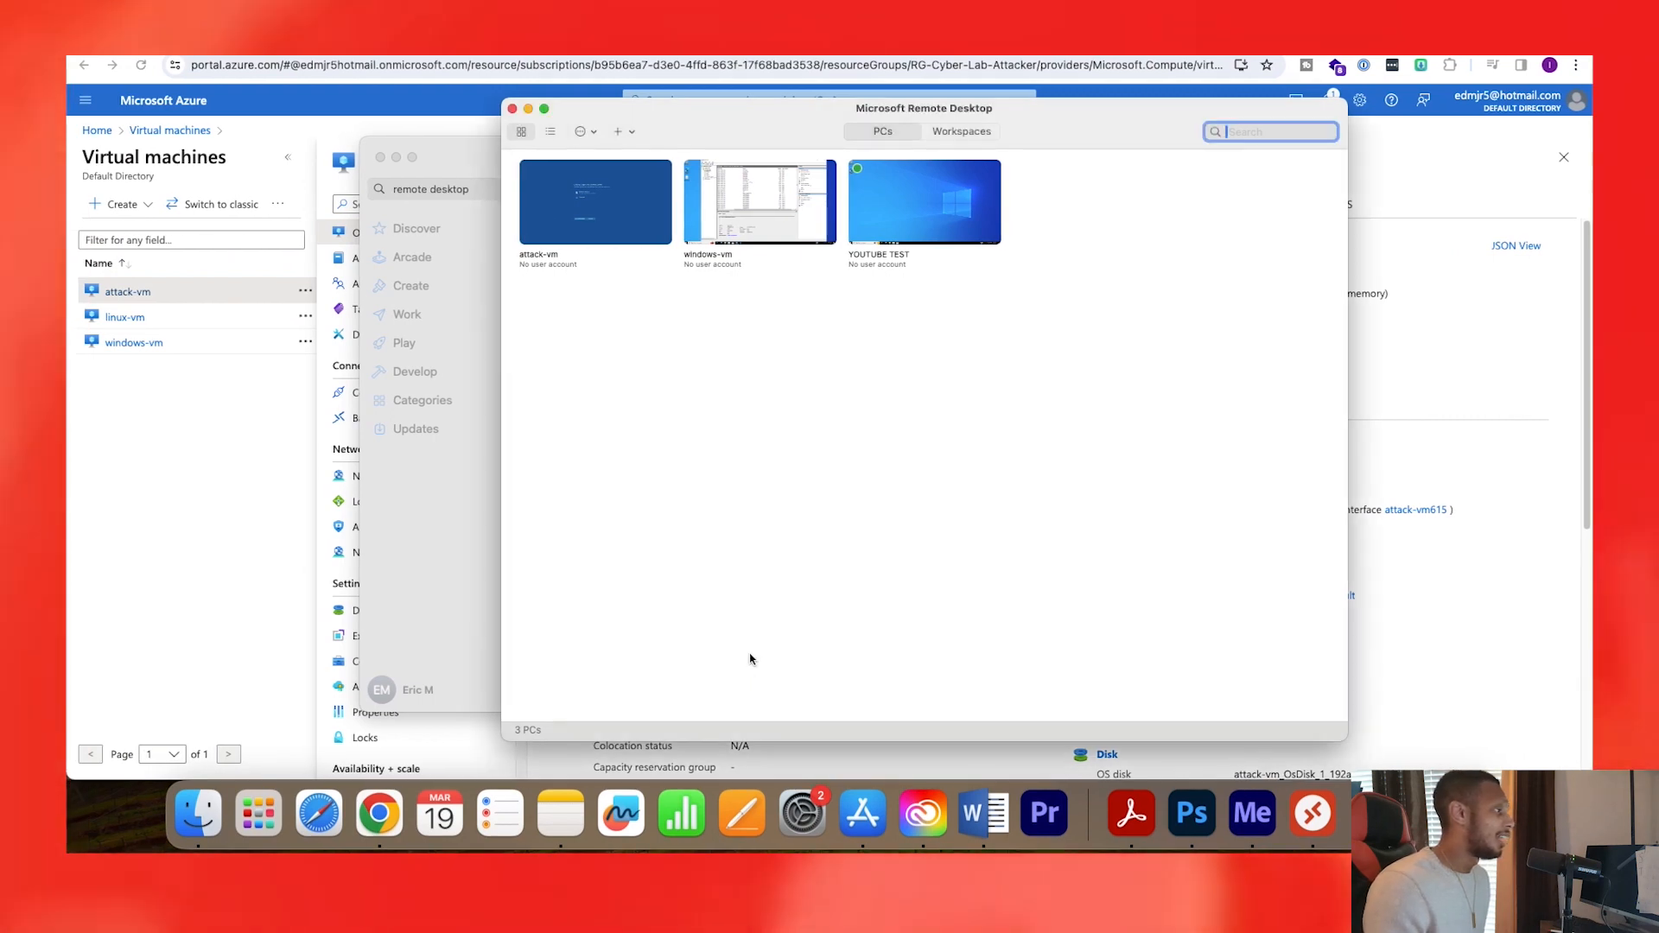